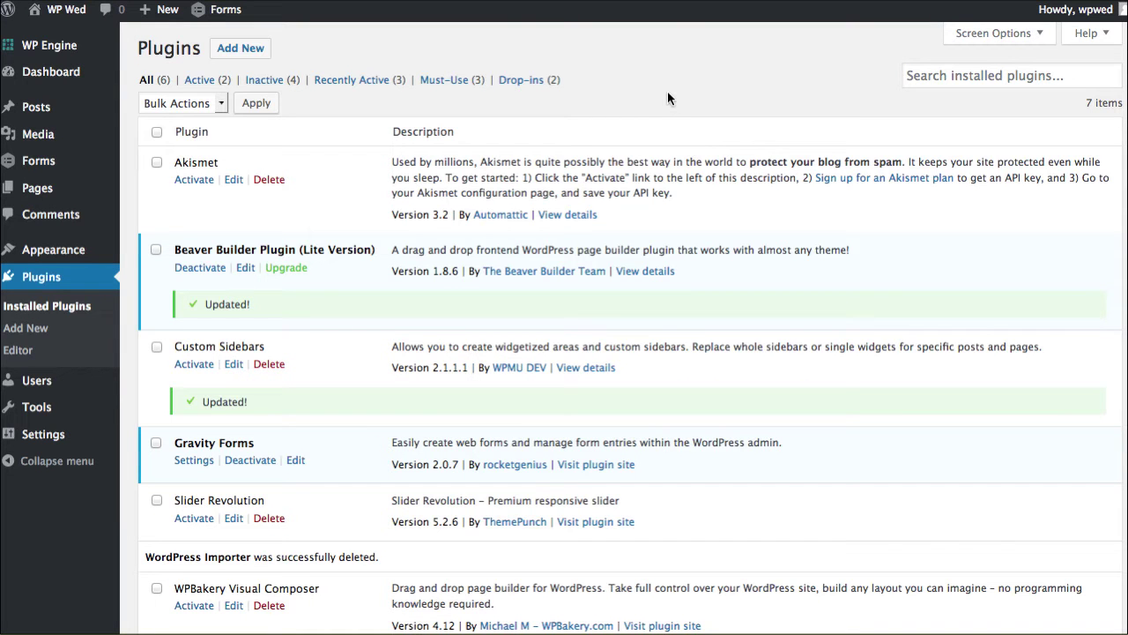
Search the plugin directory for "give" and install the Give – WordPress Donation Plugin.
click(240, 48)
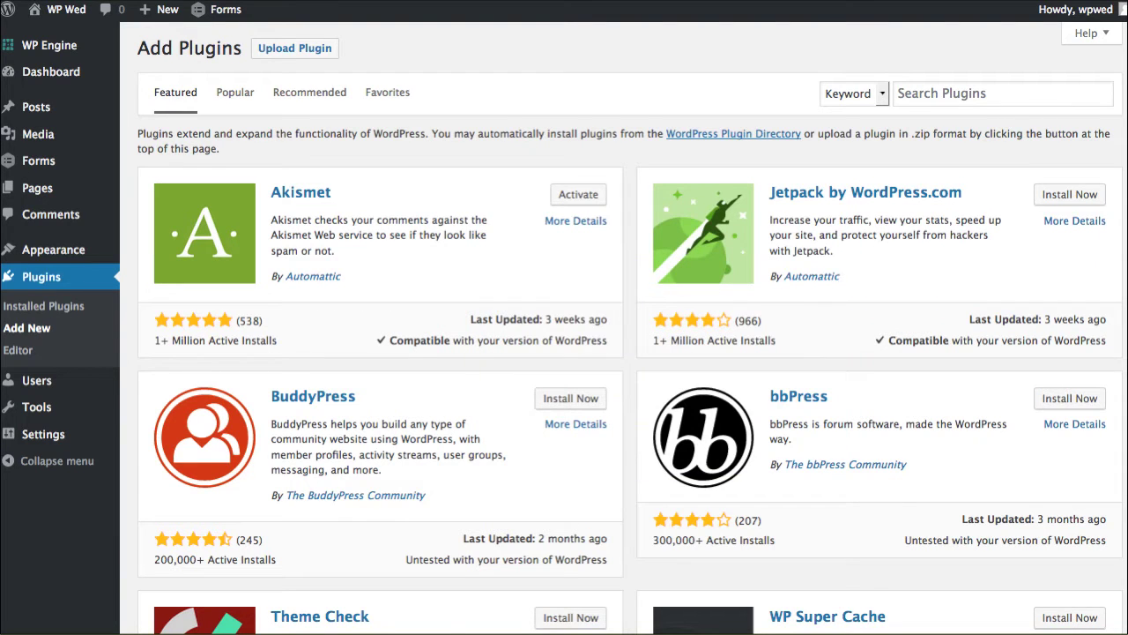
click(960, 92)
text(give)
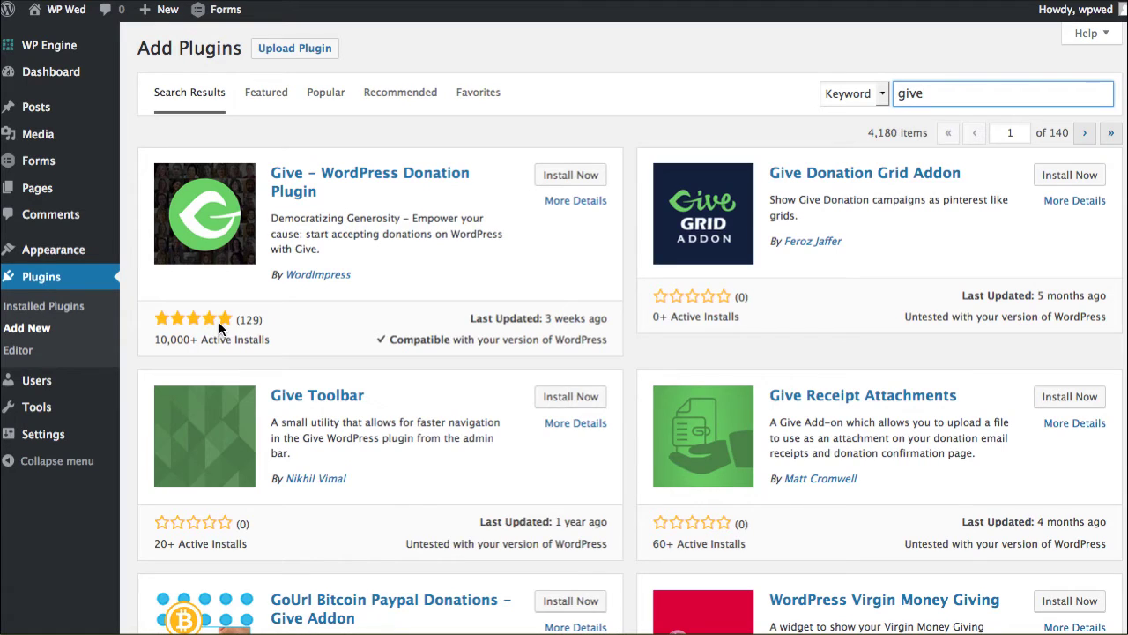
click(569, 175)
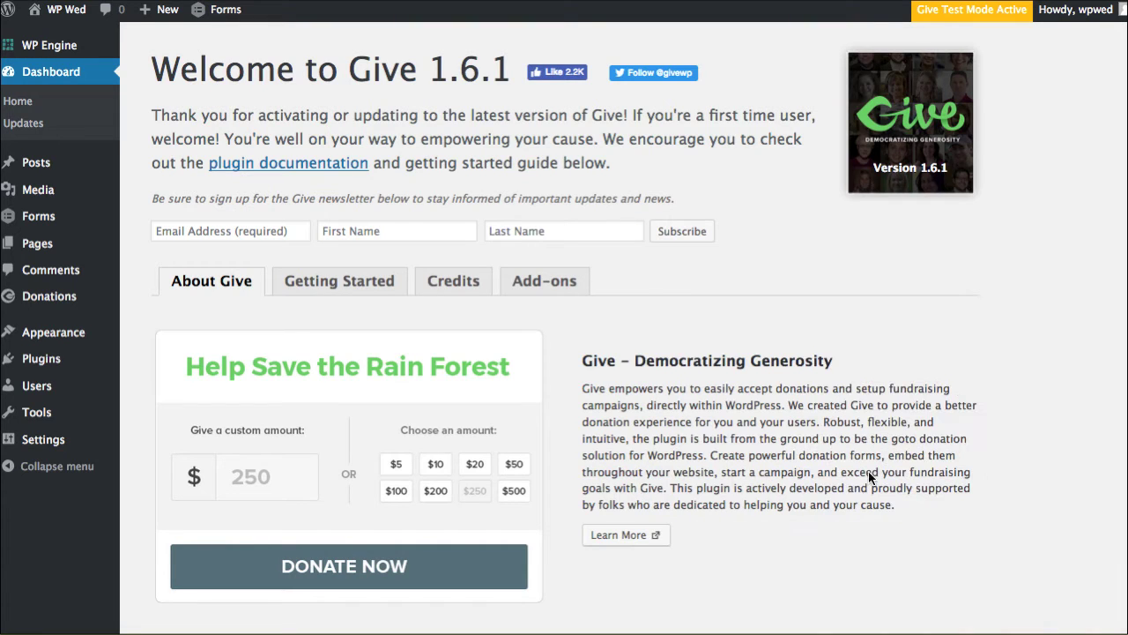
Look through the About Give section of the plugin's welcome page.
scroll(707, 397, down, 5)
scroll(754, 396, up, 4)
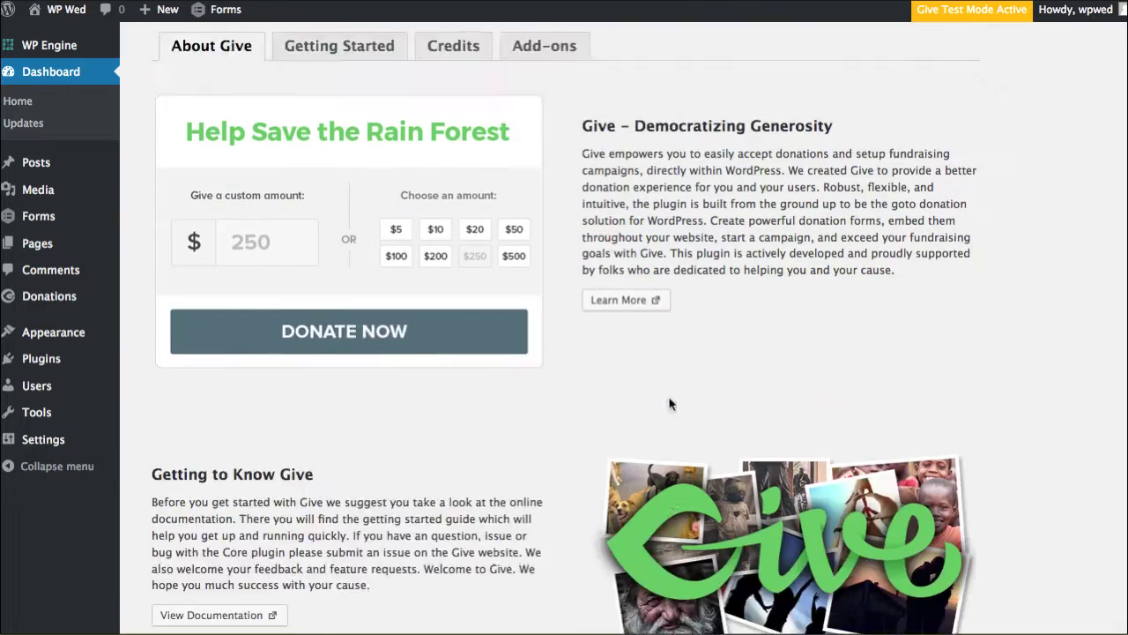
scroll(705, 398, down, 6)
scroll(670, 400, up, 5)
click(394, 554)
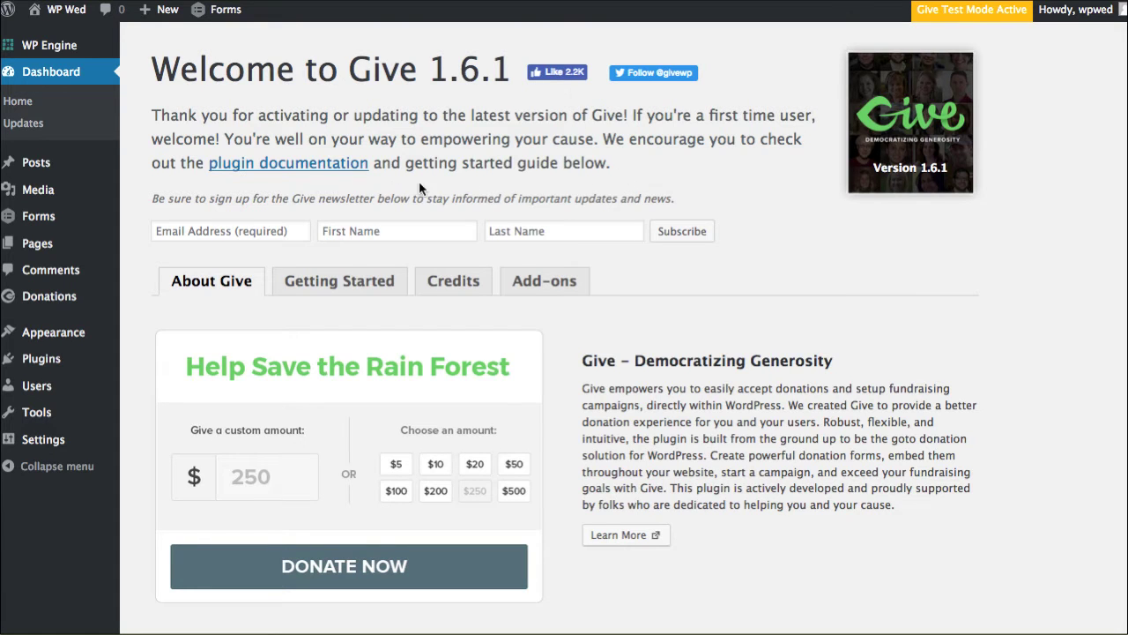
Open the Give plugin documentation, look through its article lists, and return to the welcome page.
click(275, 167)
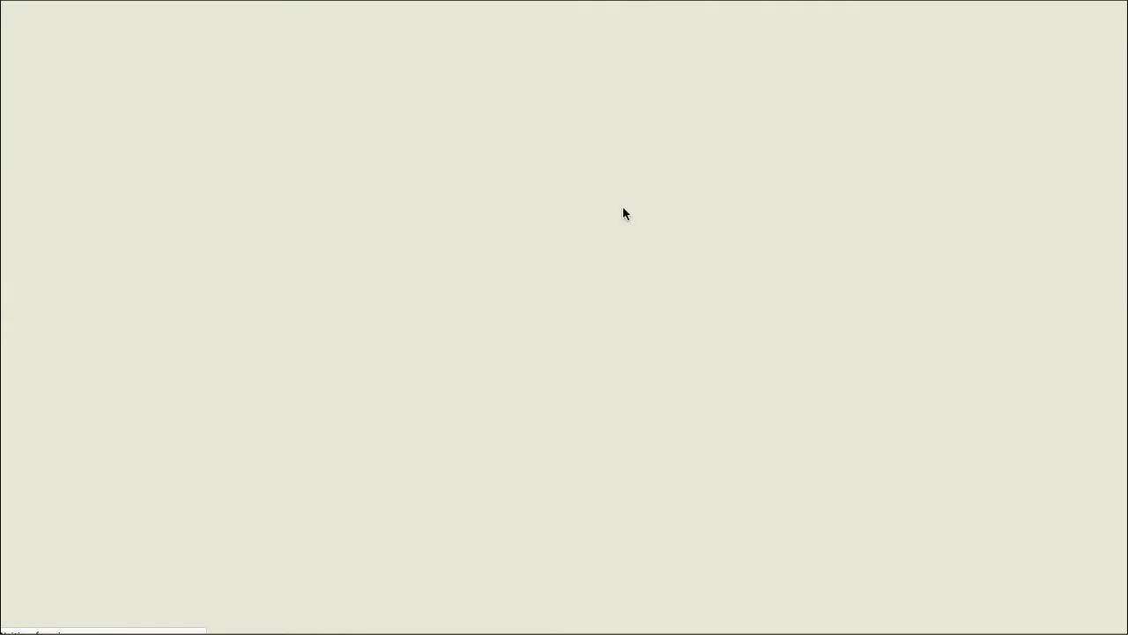
scroll(526, 304, down, 5)
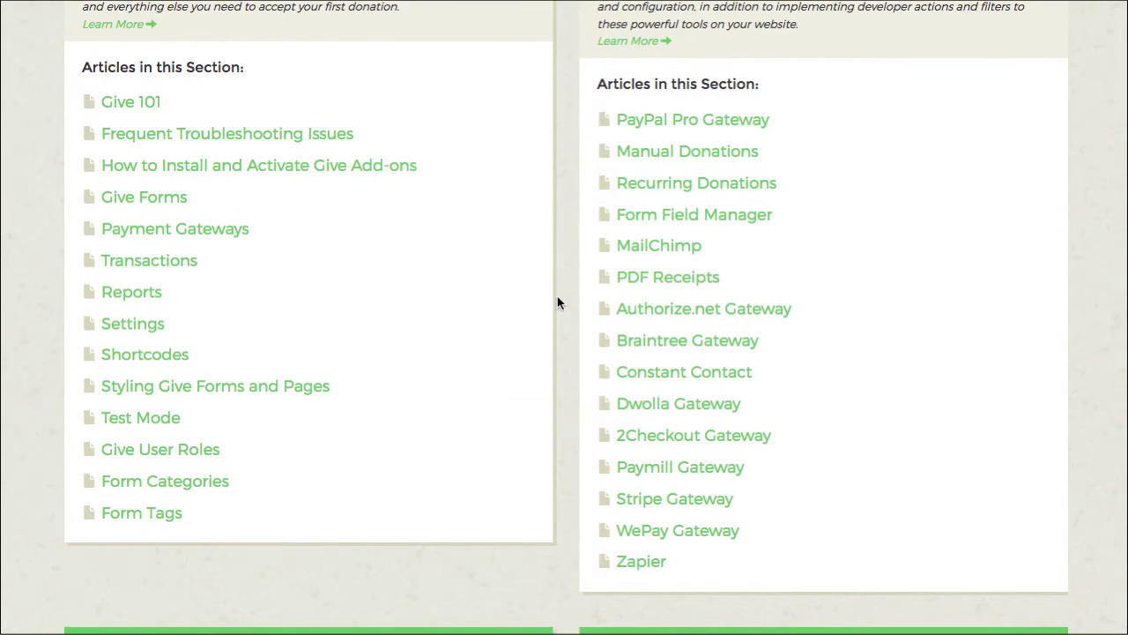
scroll(556, 301, down, 2)
scroll(557, 302, up, 3)
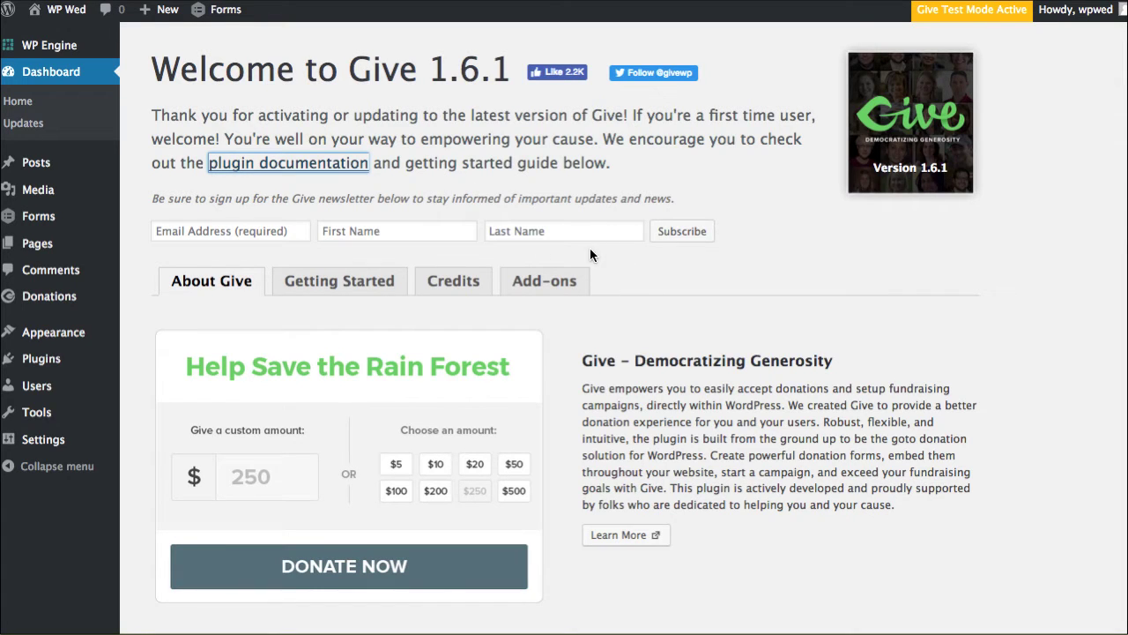
click(313, 209)
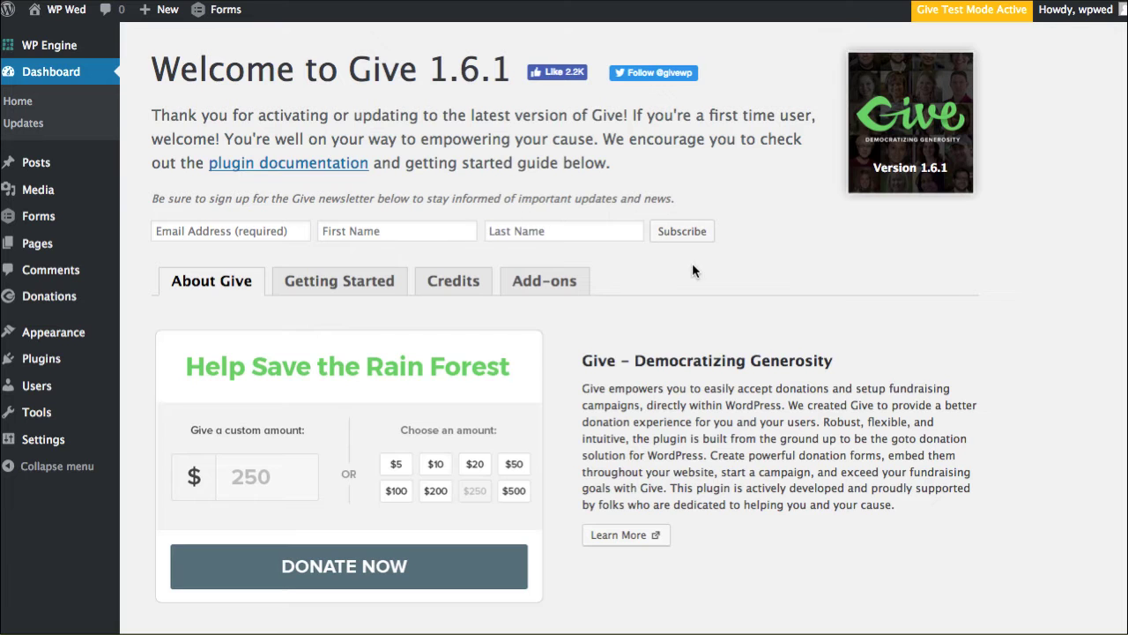
Open Give's Getting Started guide and read Step 1 on creating a new form.
scroll(676, 274, down, 4)
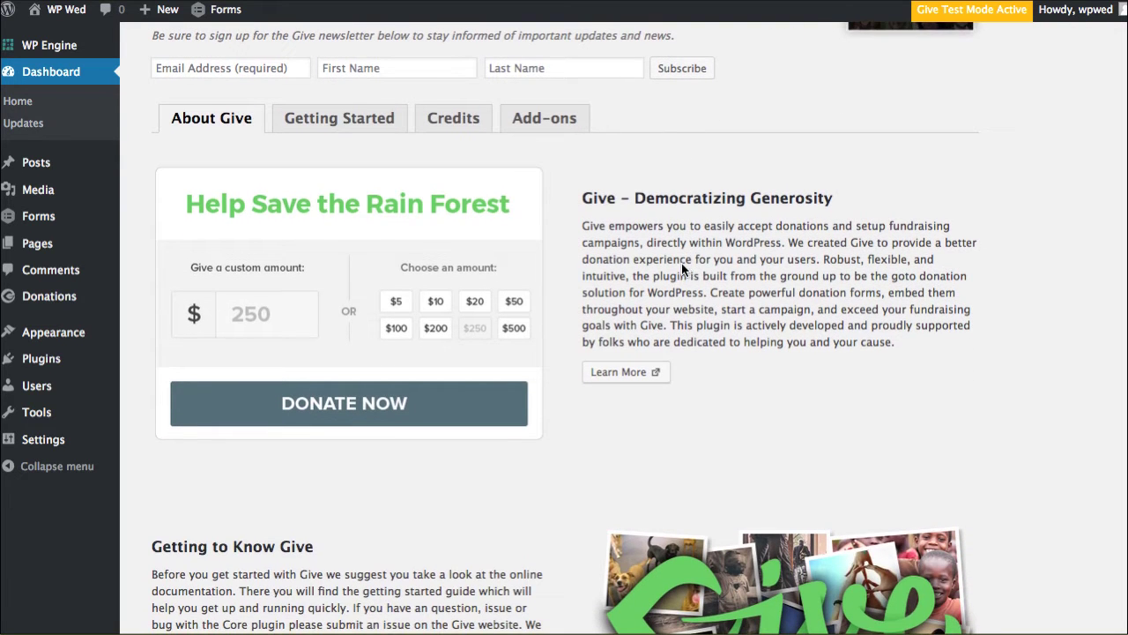
click(335, 126)
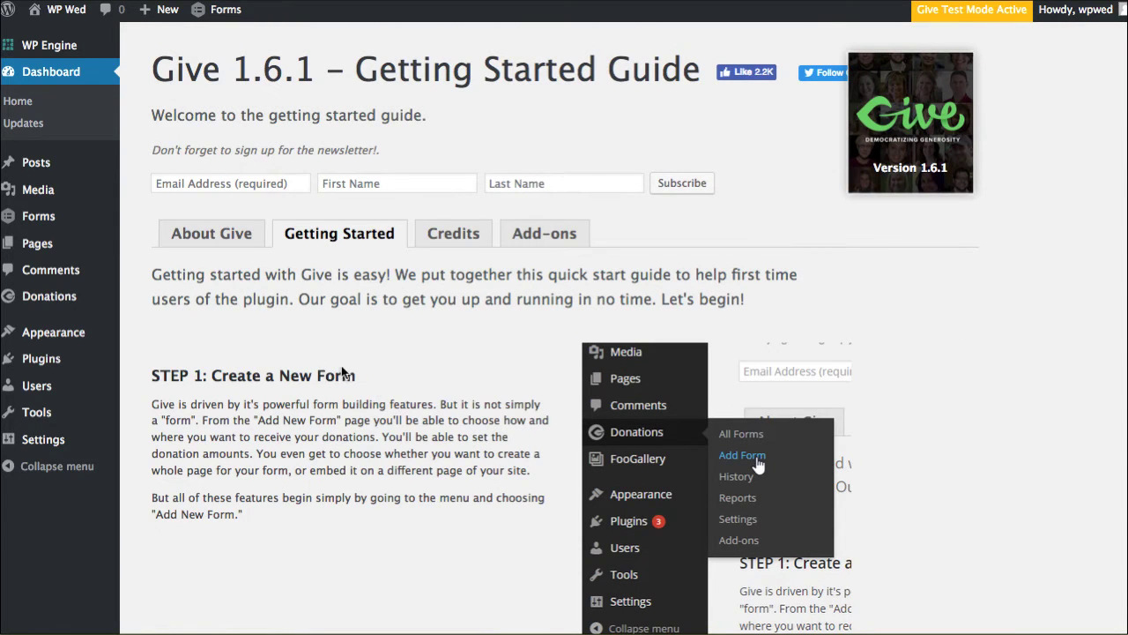
scroll(342, 370, down, 1)
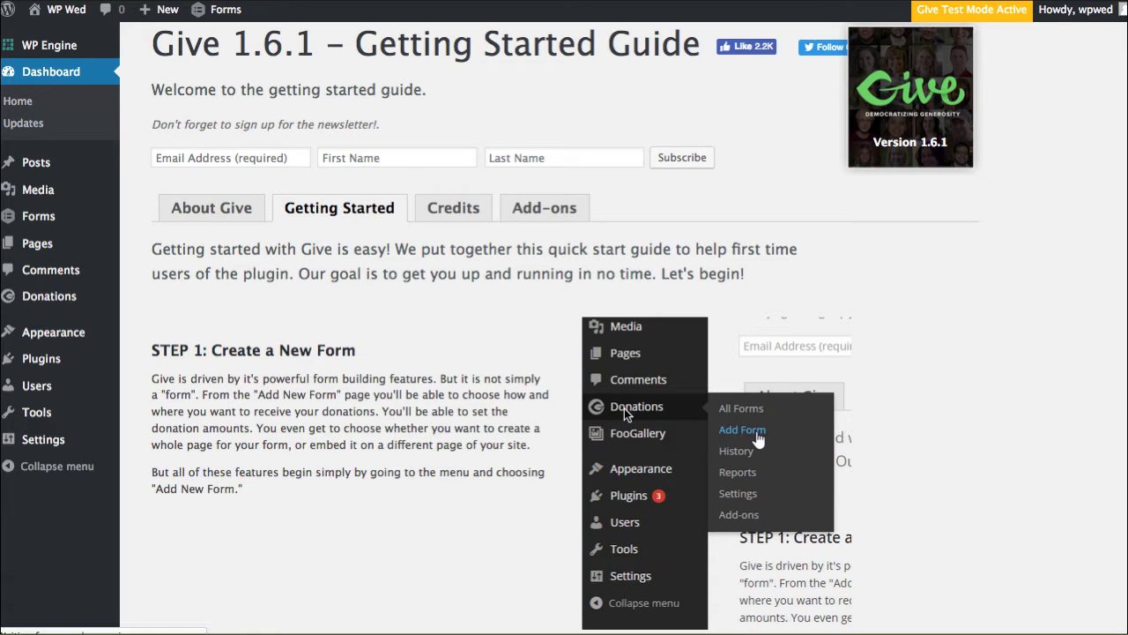
mouse_move(54, 300)
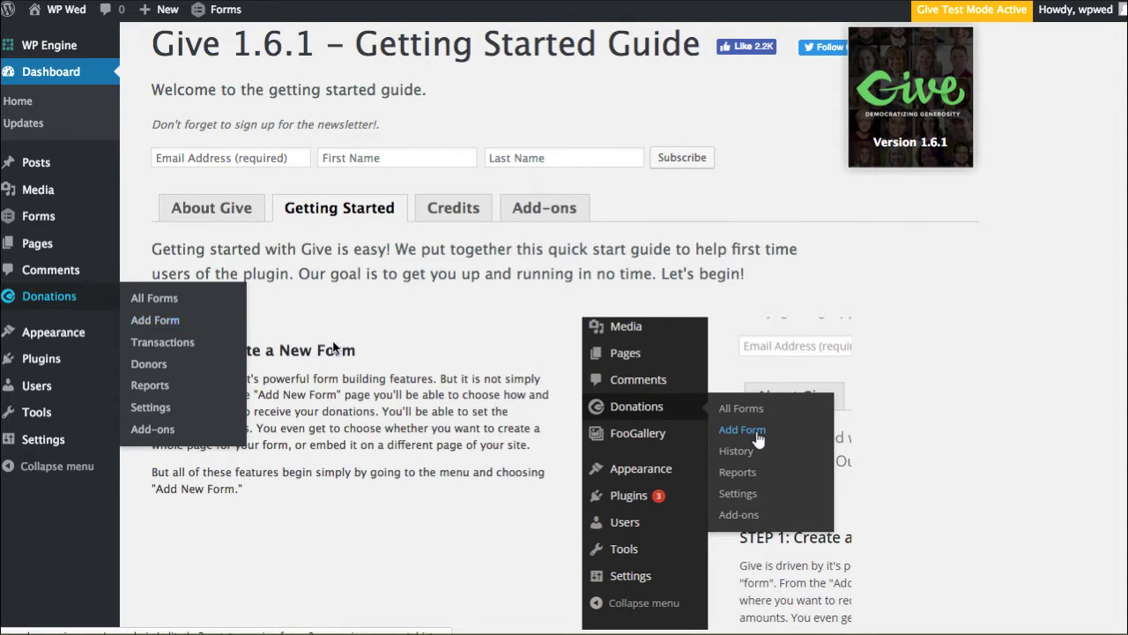
scroll(345, 375, down, 1)
scroll(690, 406, down, 2)
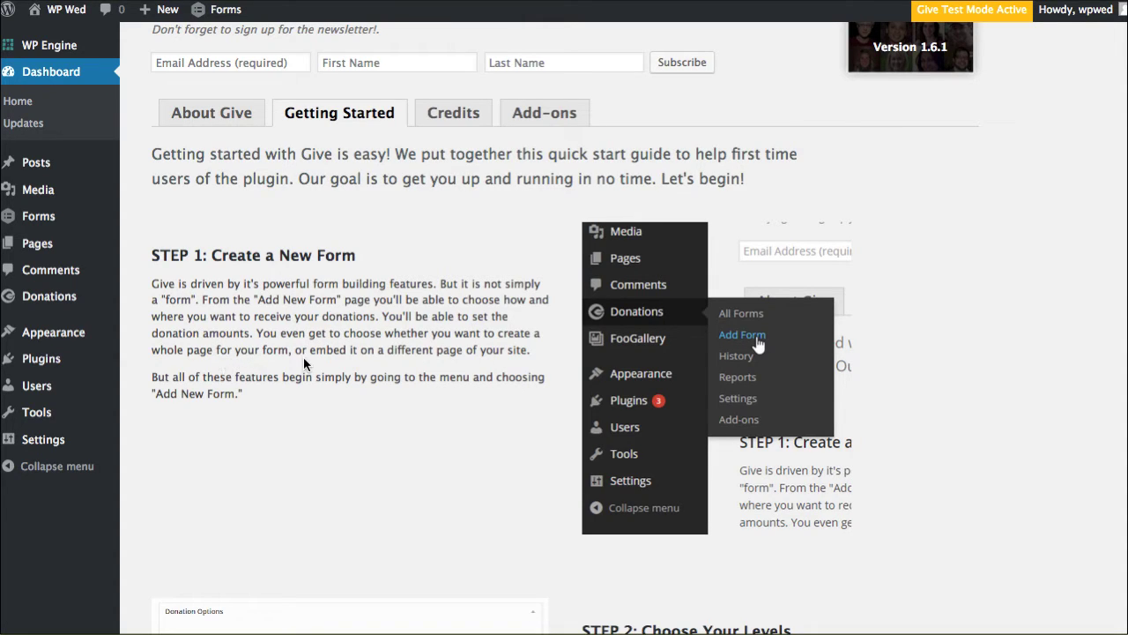
drag(378, 353, 529, 352)
click(518, 352)
scroll(615, 406, down, 3)
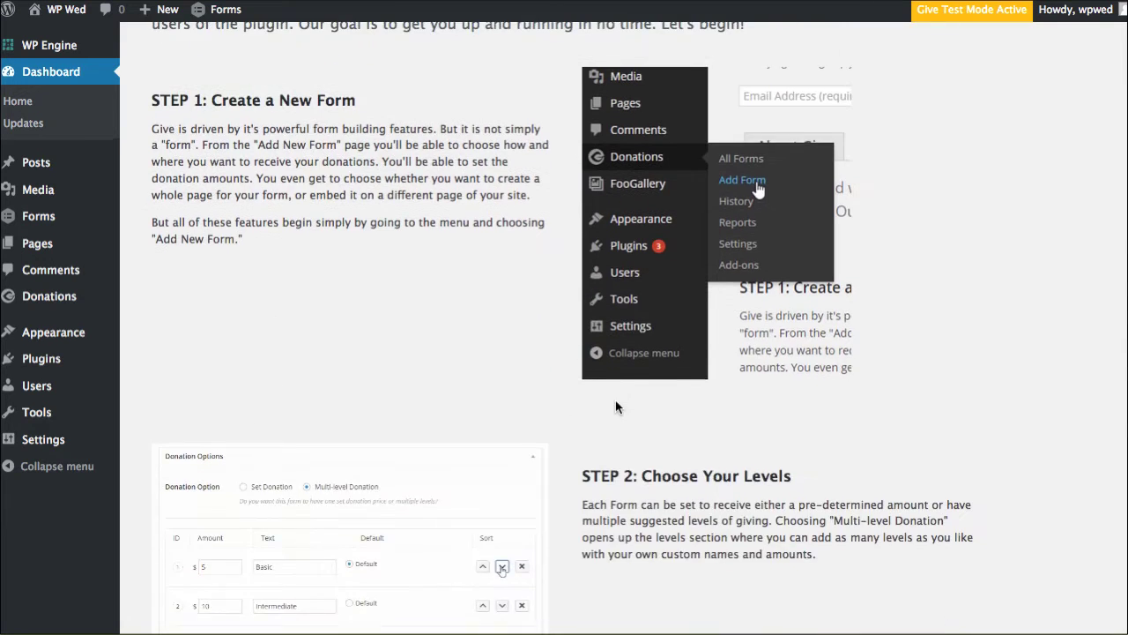
Read Steps 2 to 4 of the guide on donation levels, landing page or shortcode mode, and display options.
scroll(615, 406, down, 2)
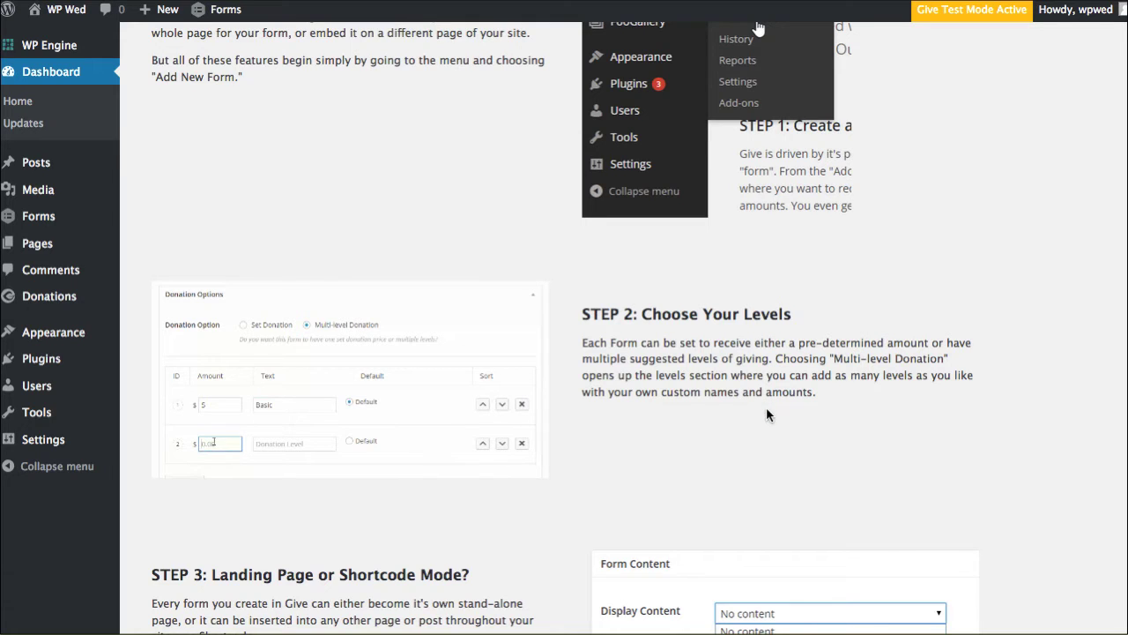
scroll(588, 419, down, 3)
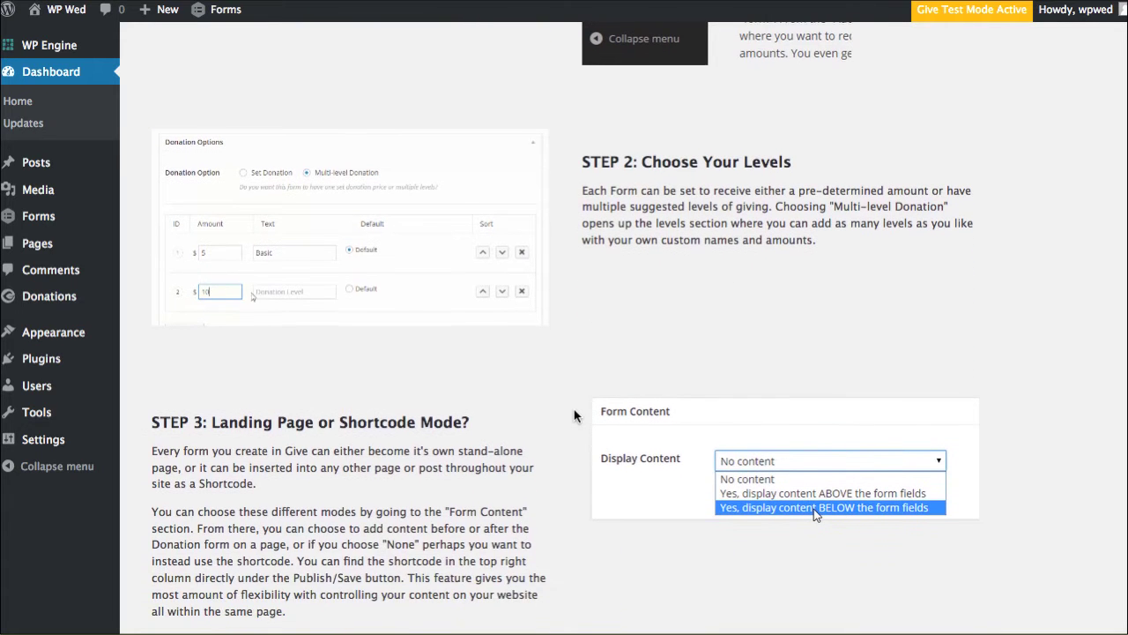
scroll(573, 408, down, 2)
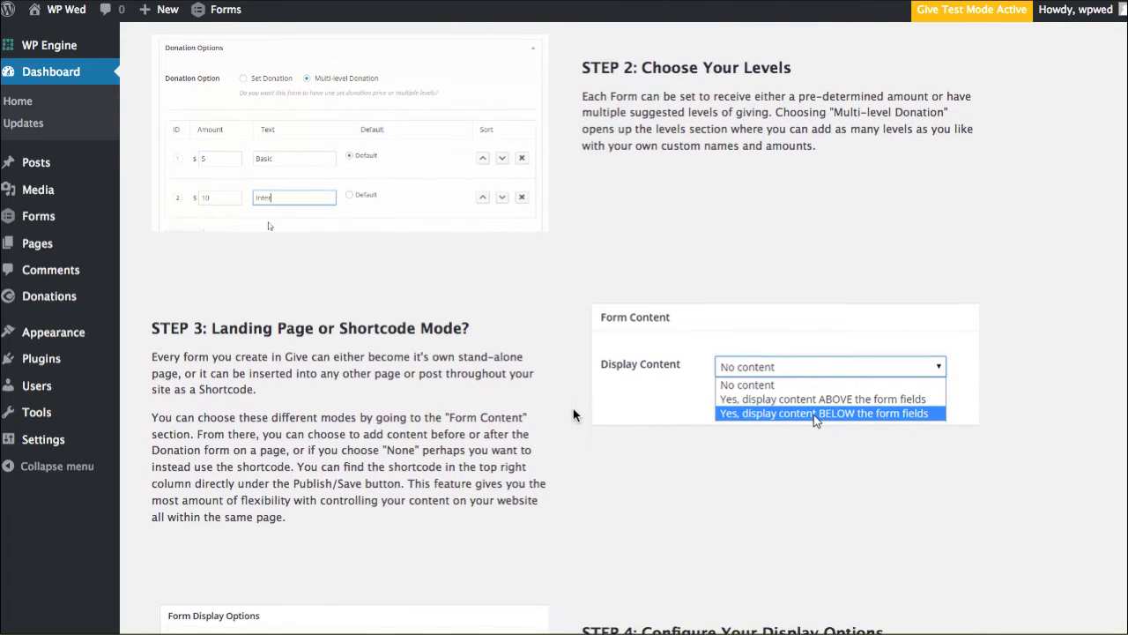
scroll(572, 415, down, 1)
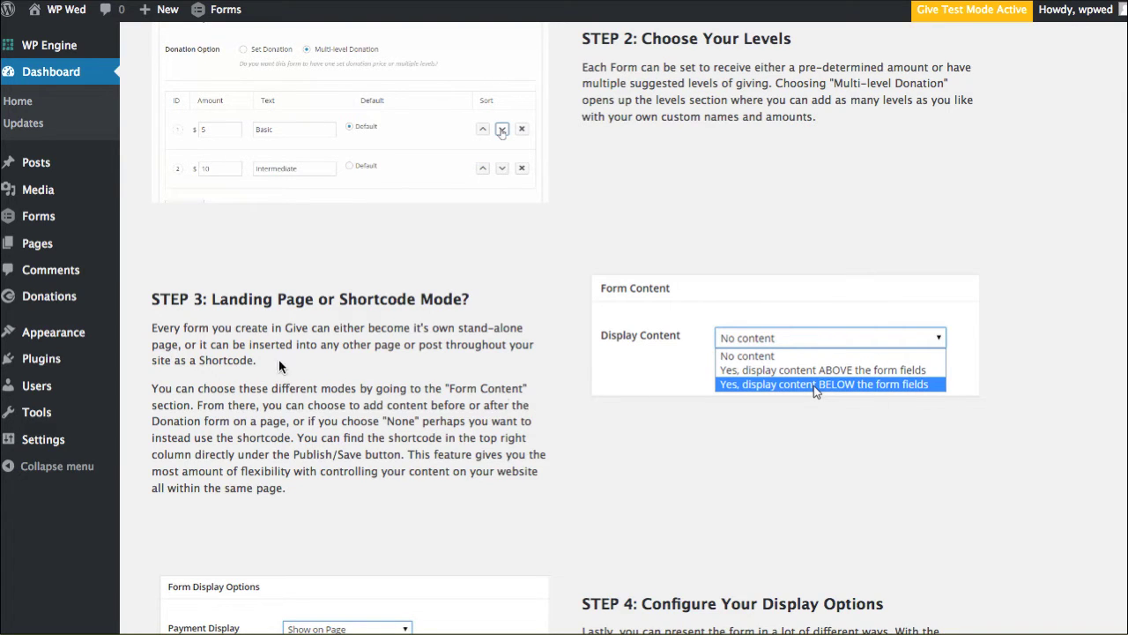
drag(212, 350, 255, 360)
click(323, 399)
scroll(323, 399, down, 5)
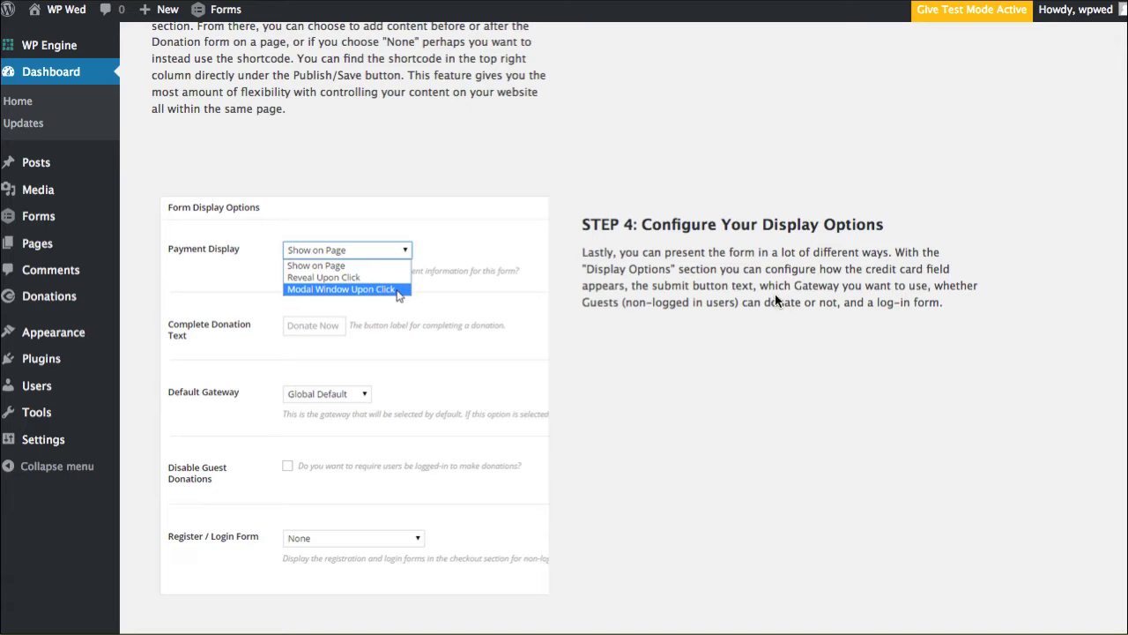
scroll(623, 297, down, 1)
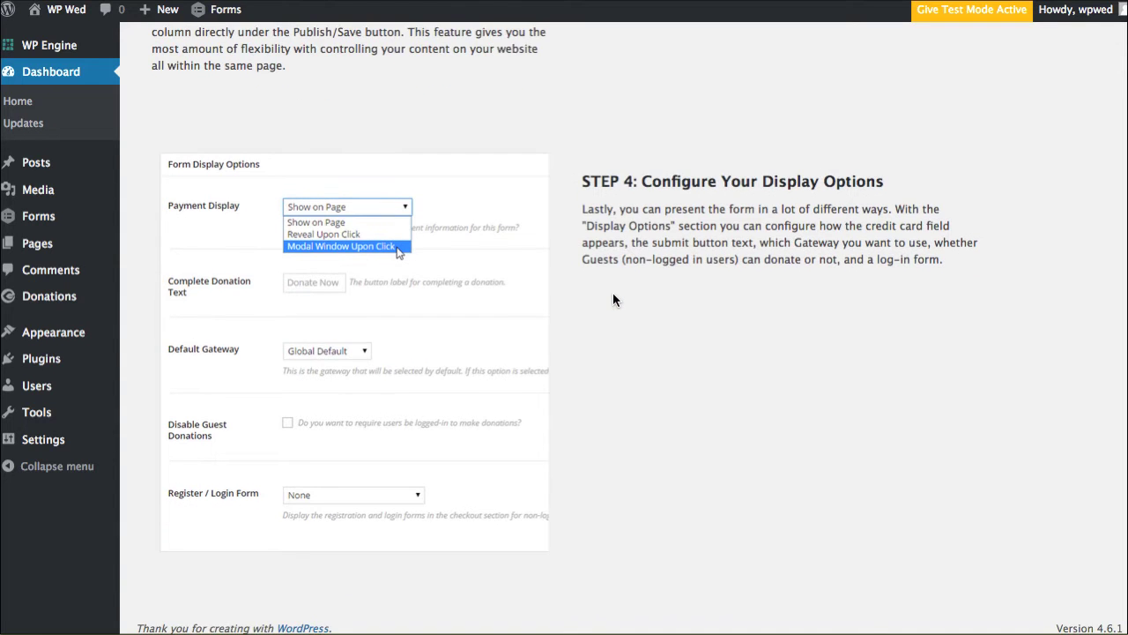
scroll(612, 293, up, 15)
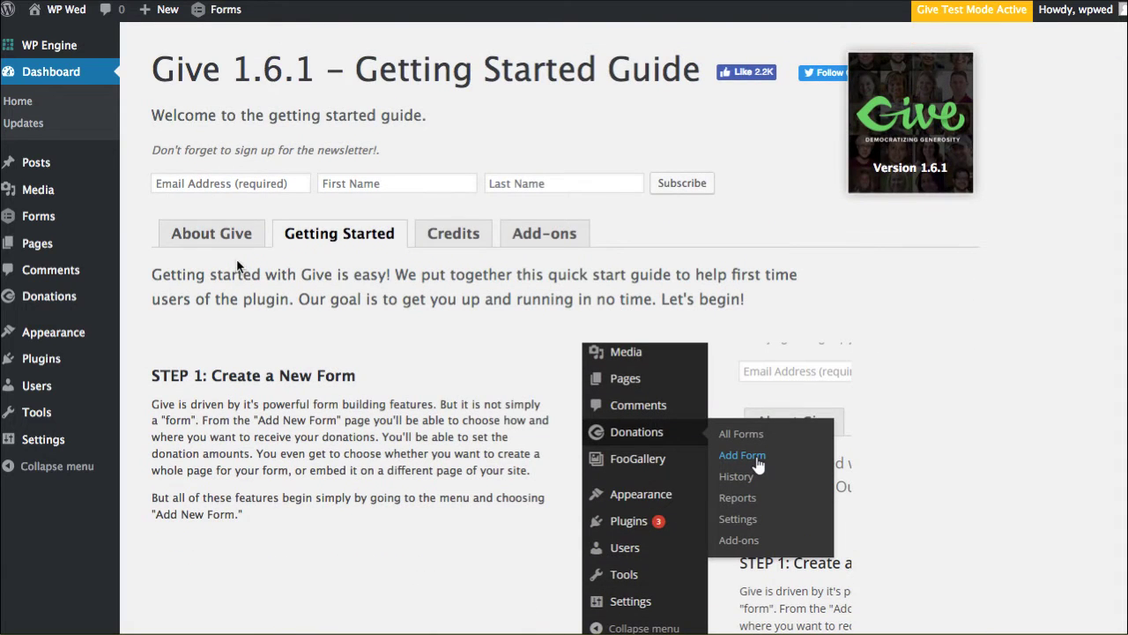
Start a new donation form and title it "Testing".
mouse_move(106, 296)
click(156, 323)
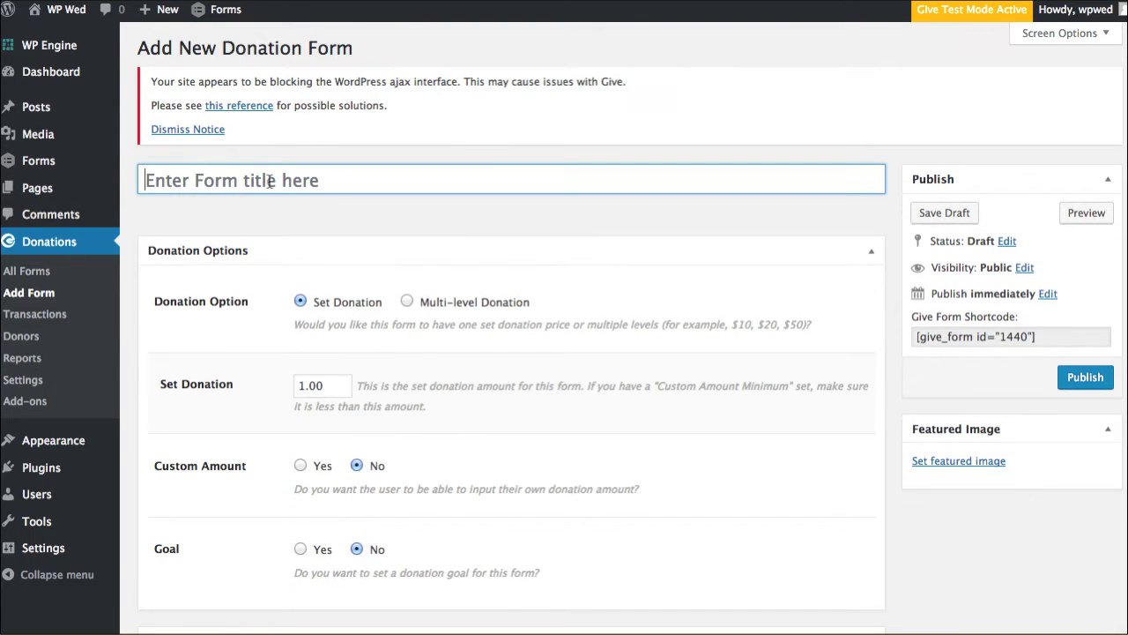
click(260, 183)
text(Testing)
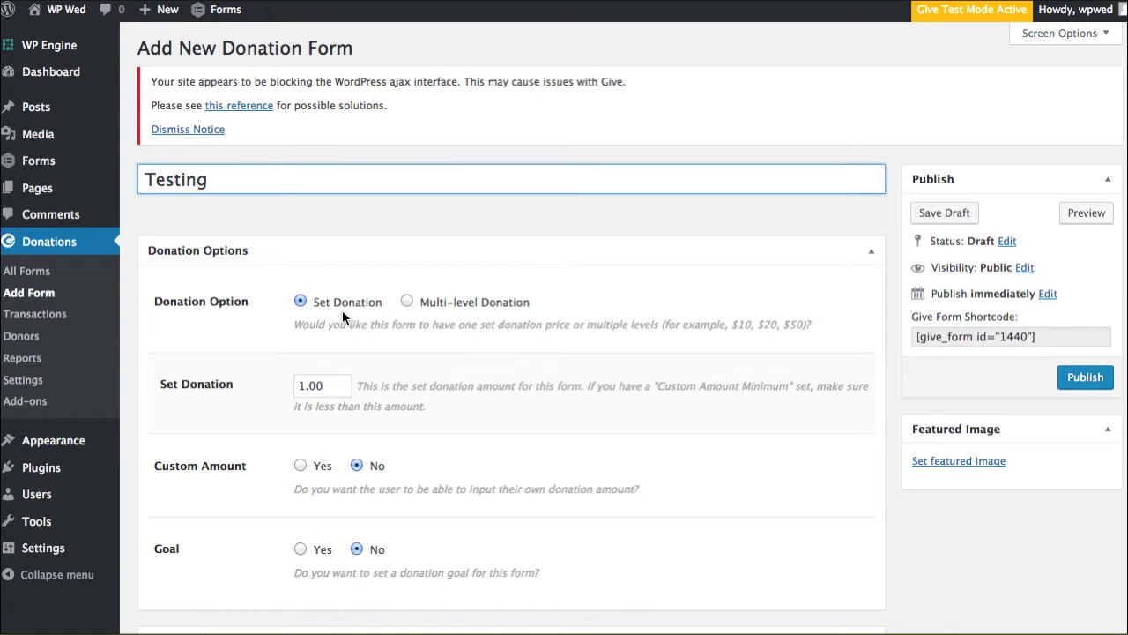
Make the form a Multi-level Donation and set its first level to 5.00 with the text "Basic Help".
scroll(313, 384, down, 3)
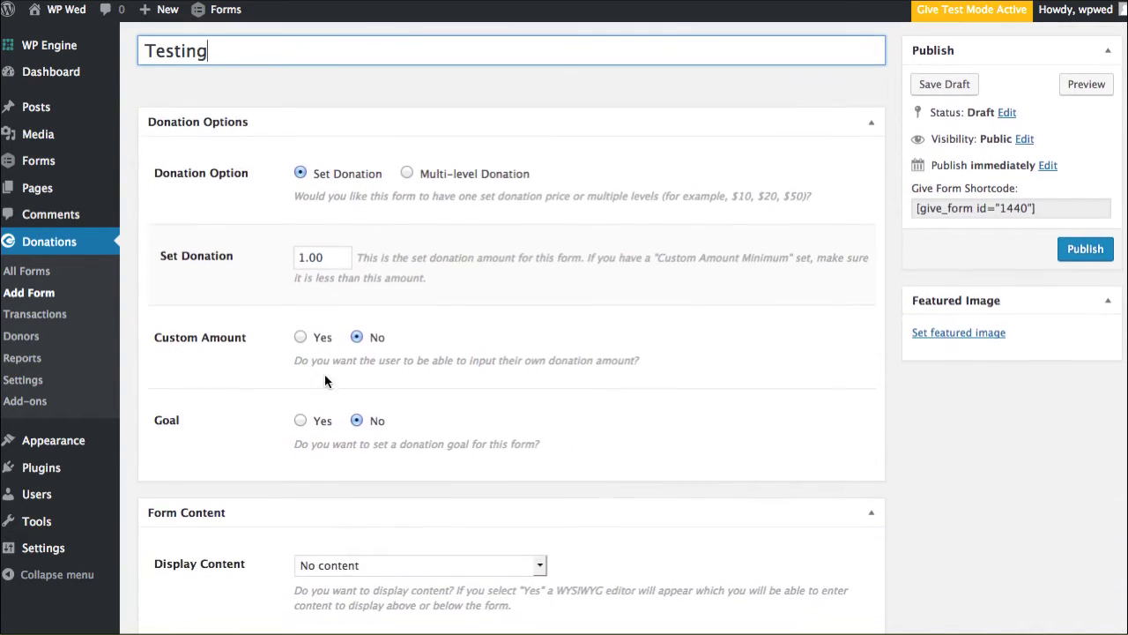
click(407, 175)
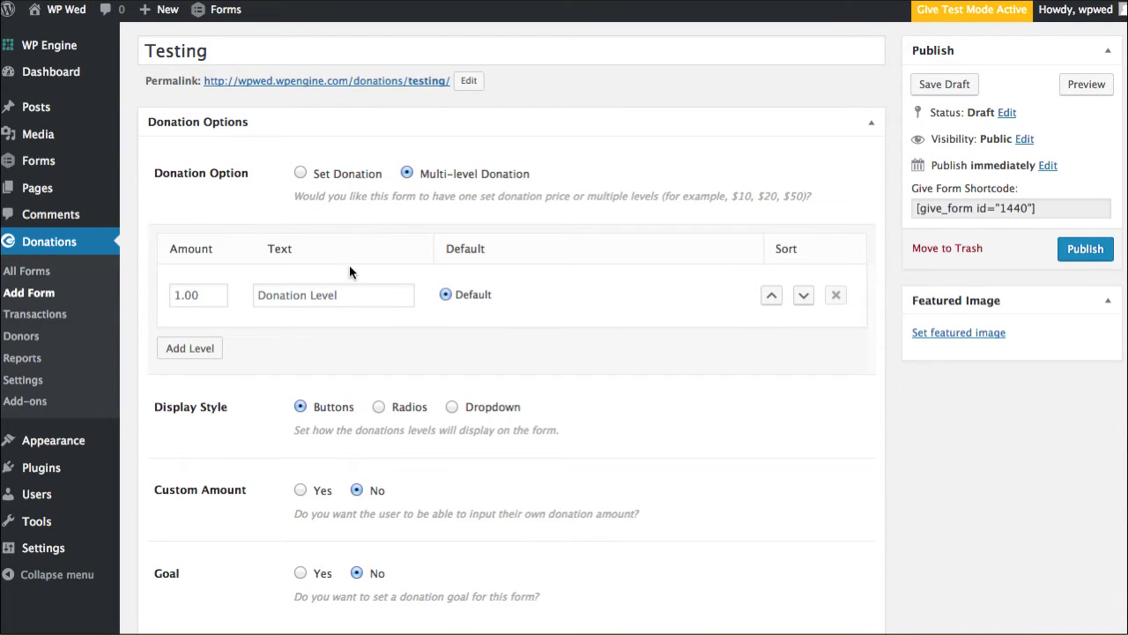
double_click(177, 295)
text(5.)
click(308, 297)
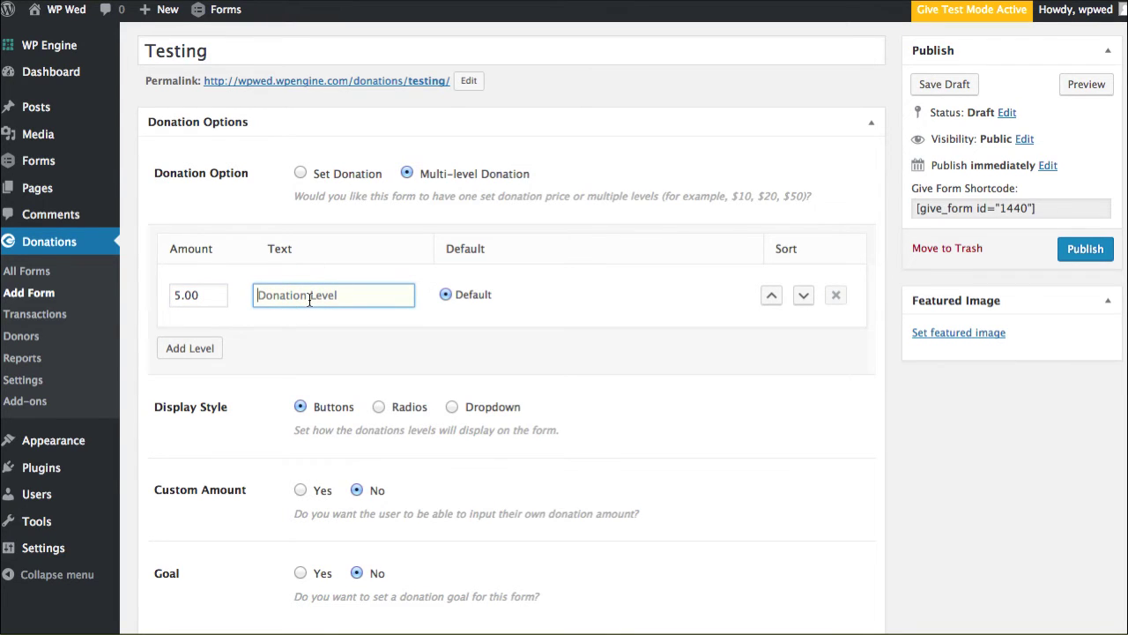
text(Bas)
scroll(789, 318, up, 1)
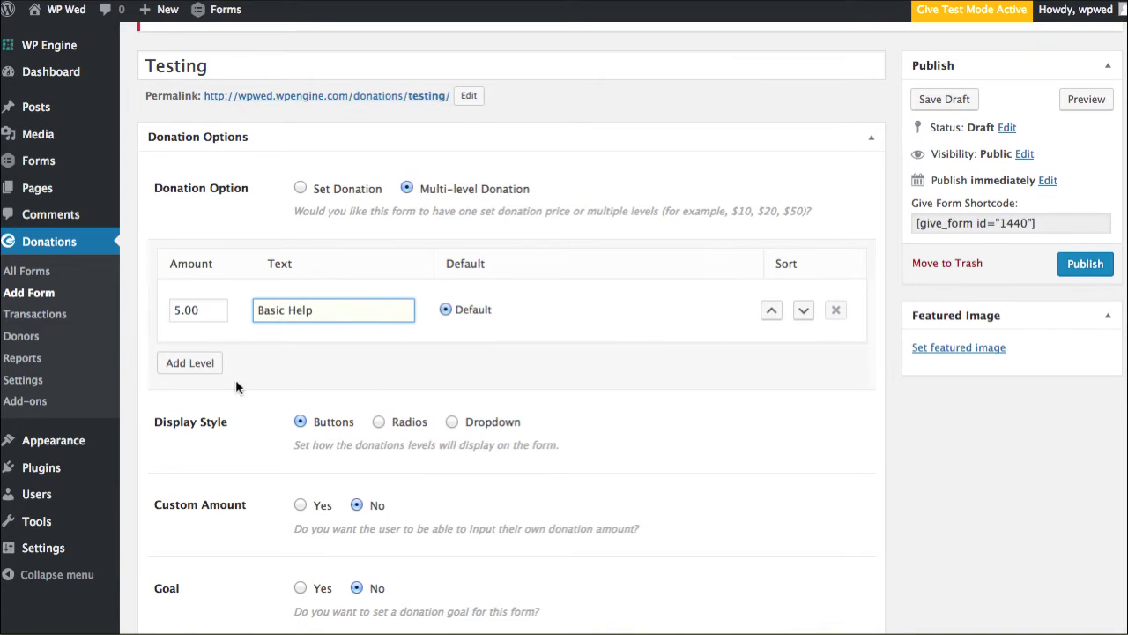
Add a second donation level of 10.00 with the text "Giving Heart".
click(189, 362)
double_click(211, 373)
text(1)
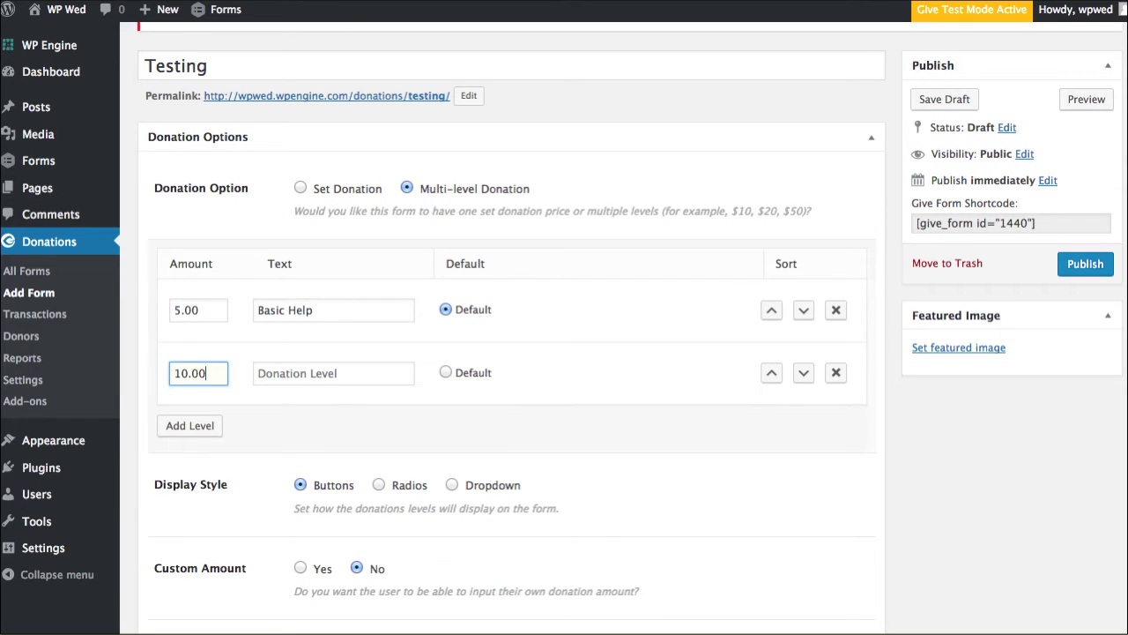
text(0.00)
scroll(249, 369, down, 1)
click(291, 362)
text(Giving Heart)
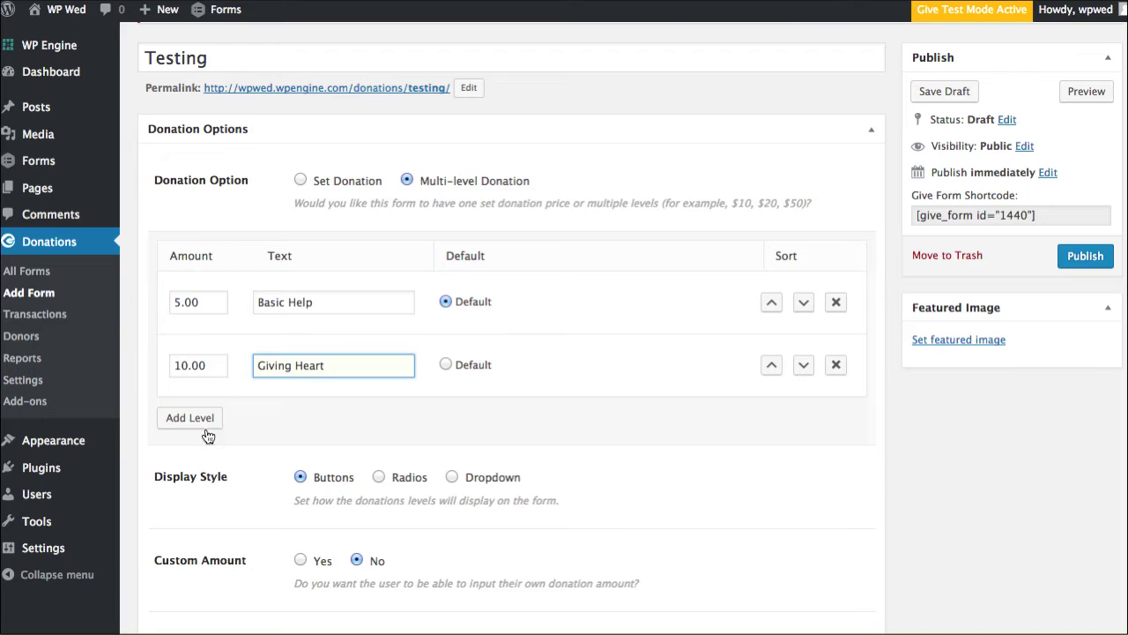
Add a third donation level of 25.00 with the text "Give Big" and make it the default.
click(205, 428)
click(195, 428)
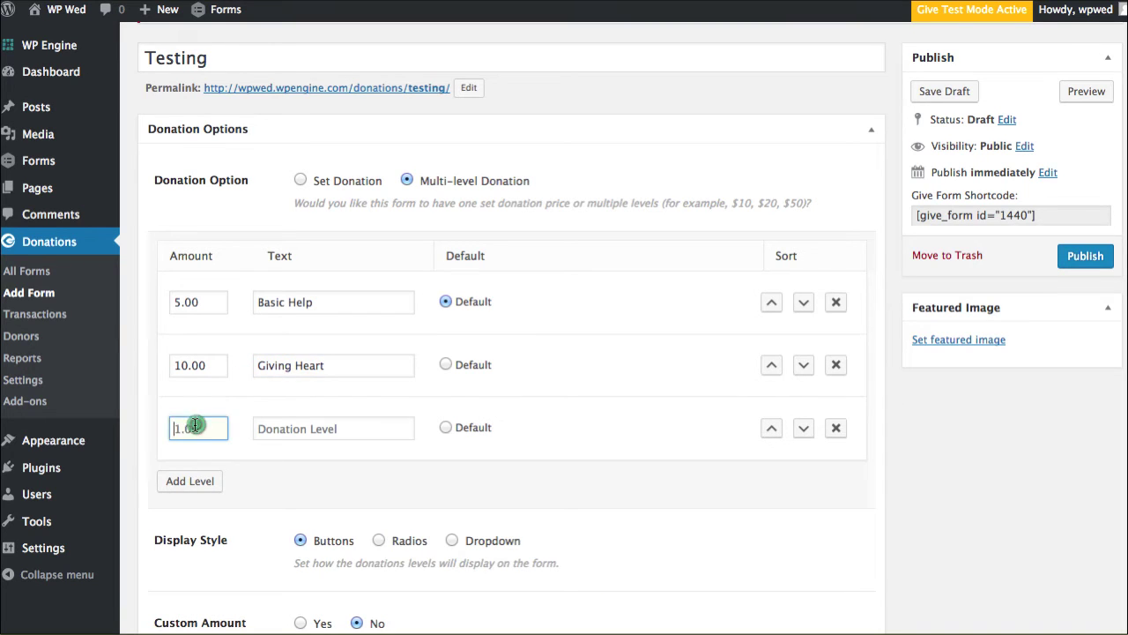
text(25.00)
click(291, 428)
text(Give Big)
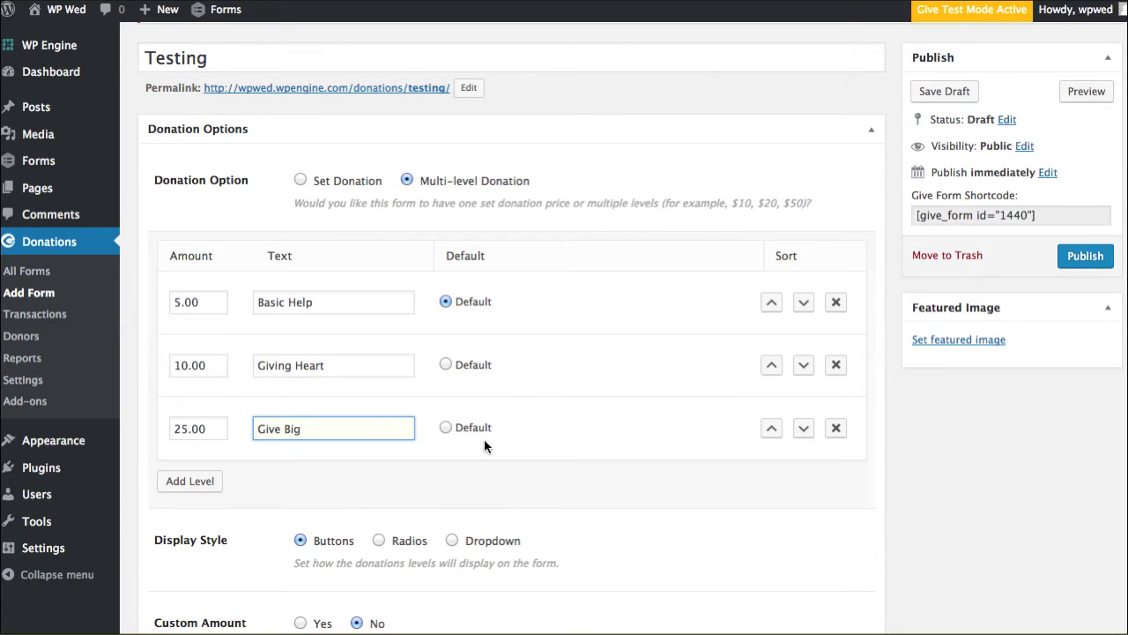
click(445, 428)
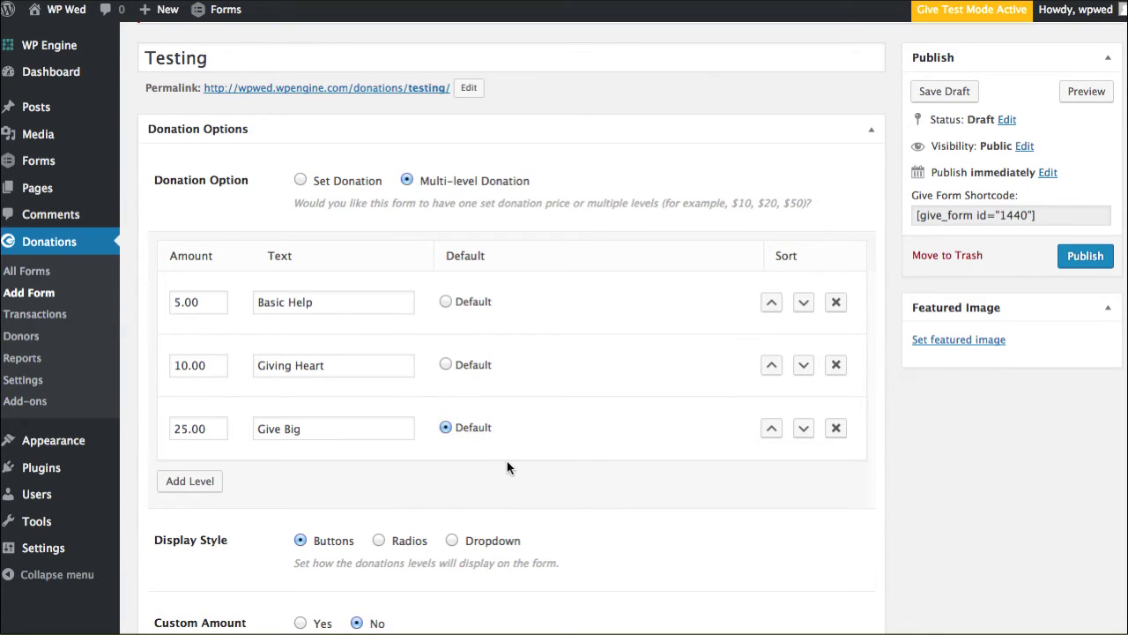
Try the Radios display style for the donation levels and set it back to Buttons.
scroll(586, 486, down, 3)
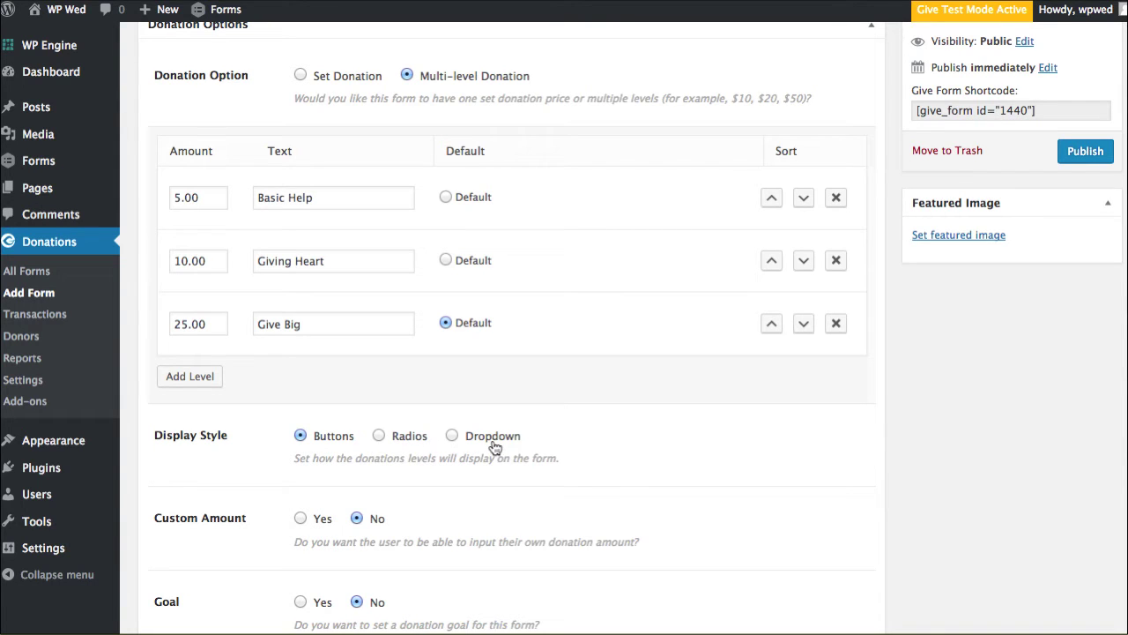
click(379, 437)
click(304, 441)
scroll(416, 474, down, 1)
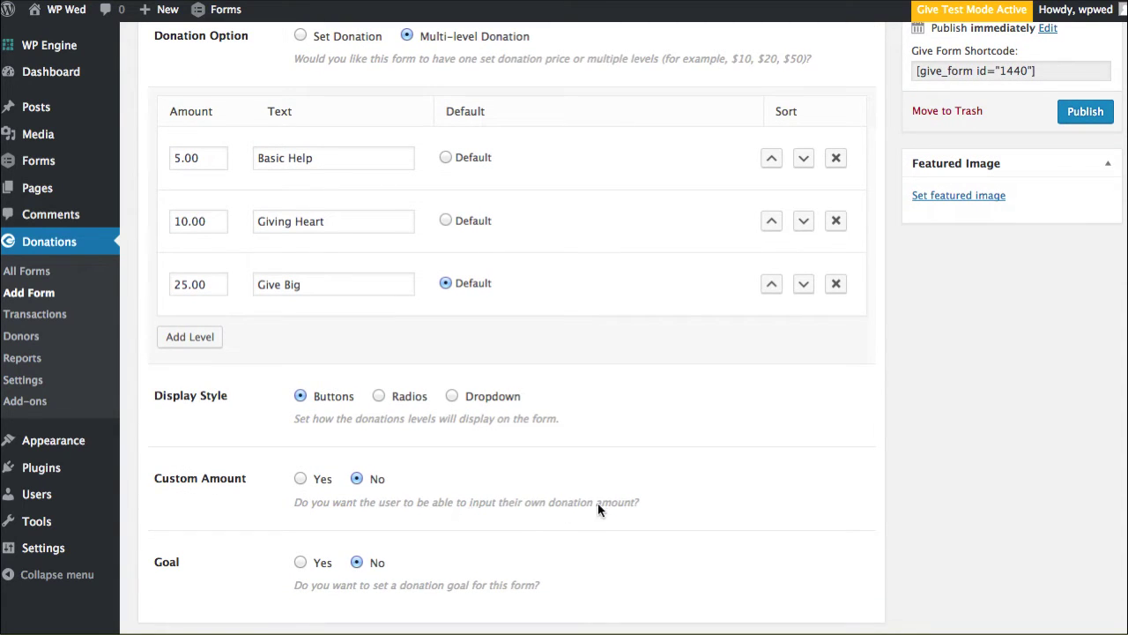
Allow custom donation amounts on the form and set the custom amount text to "Give your own amount".
click(300, 479)
scroll(247, 496, down, 3)
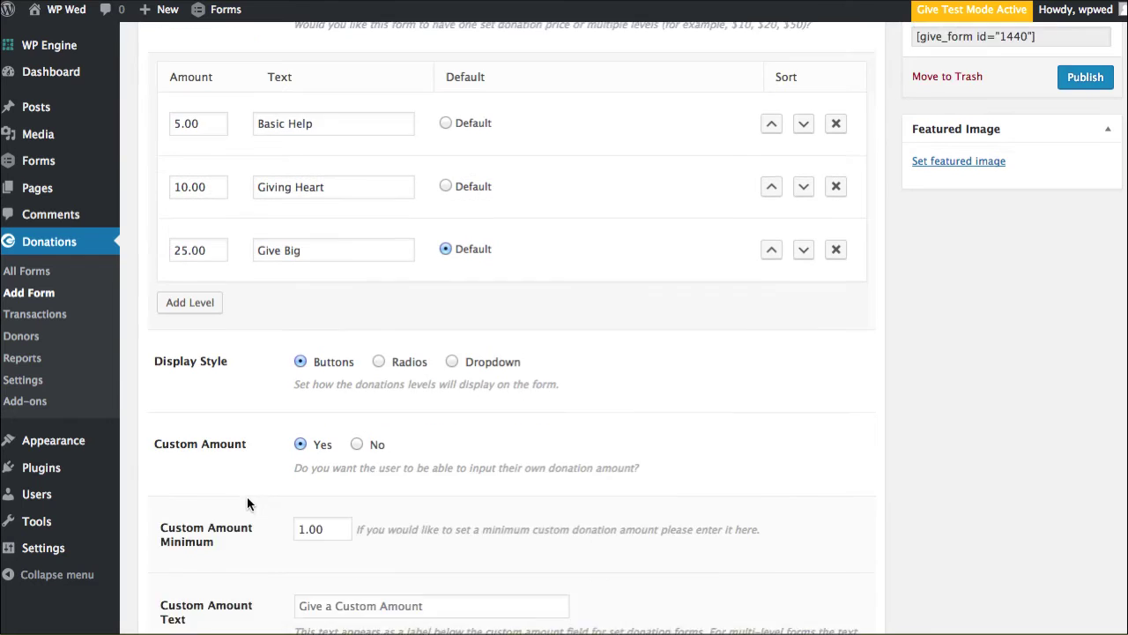
click(346, 517)
key(ctrl+a)
text(G)
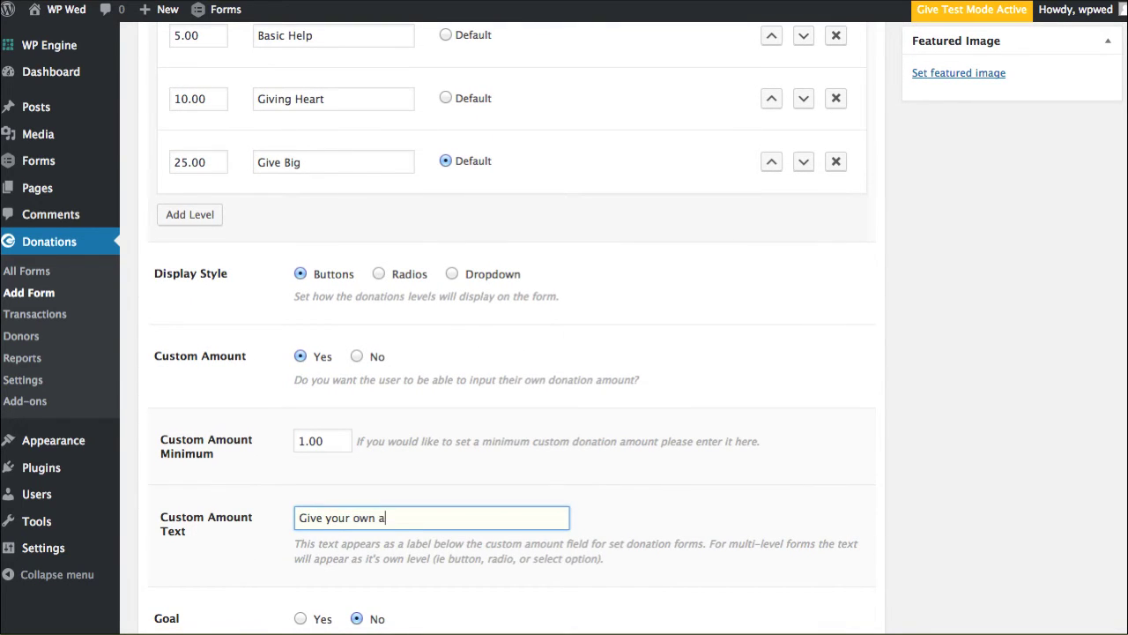
Enable a donation goal with a goal amount of 5000.00 and set the goal format to Percentage.
scroll(292, 498, down, 4)
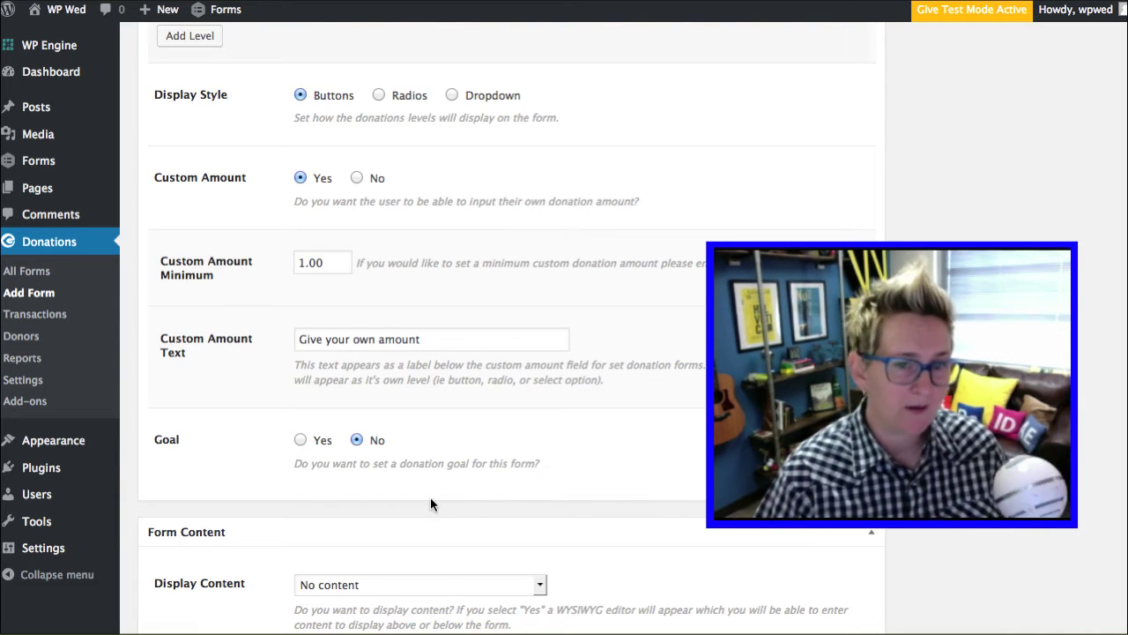
click(301, 440)
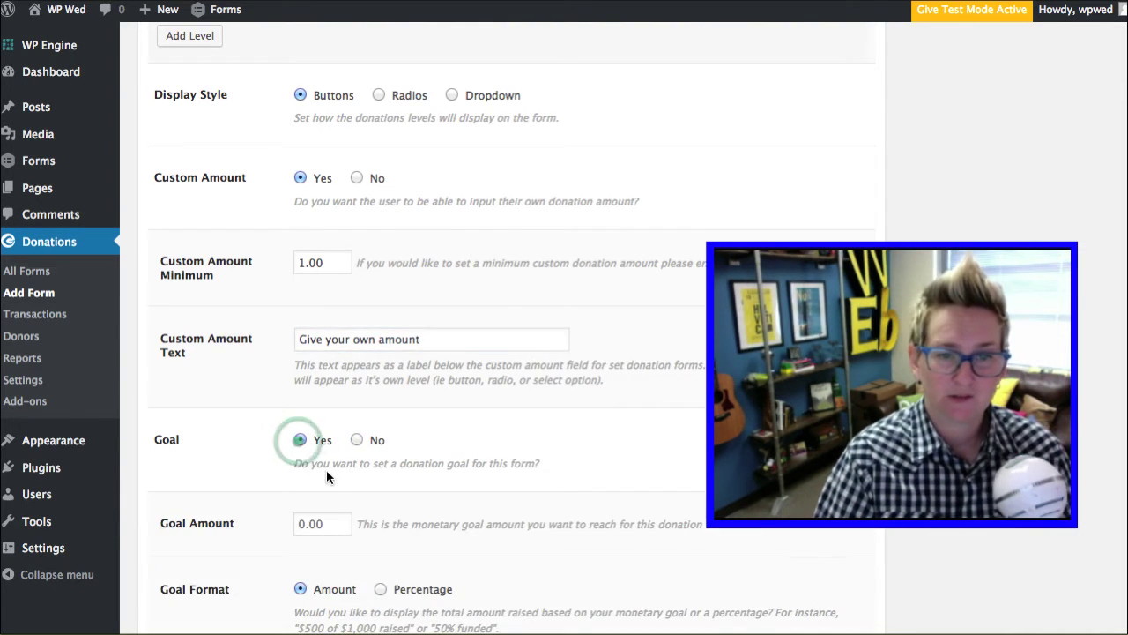
click(315, 526)
text(5,000)
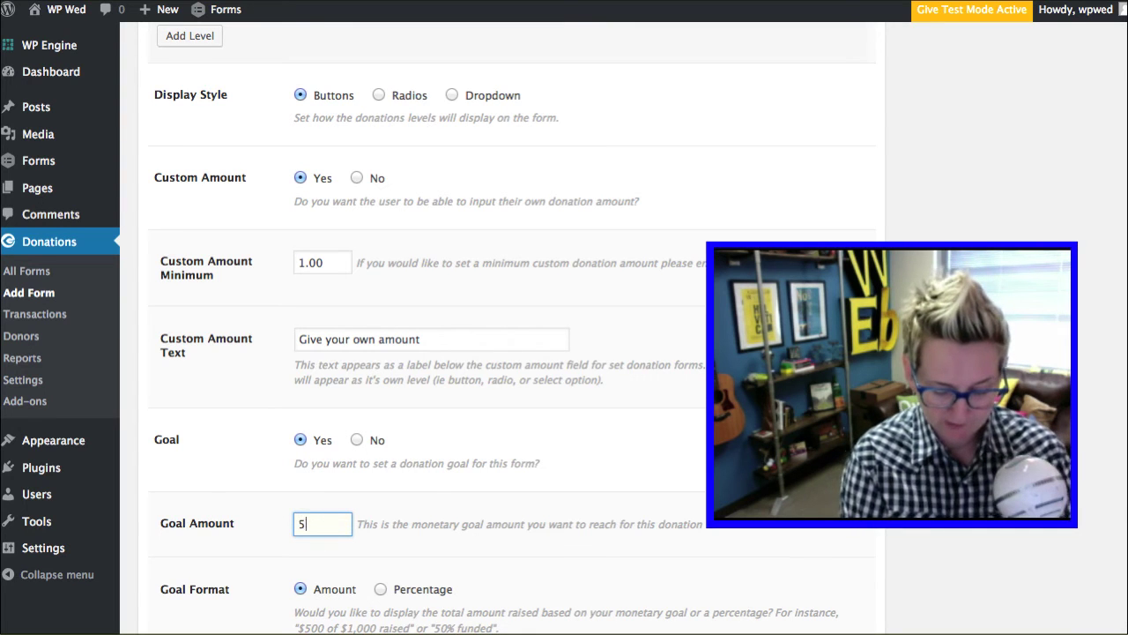
click(523, 565)
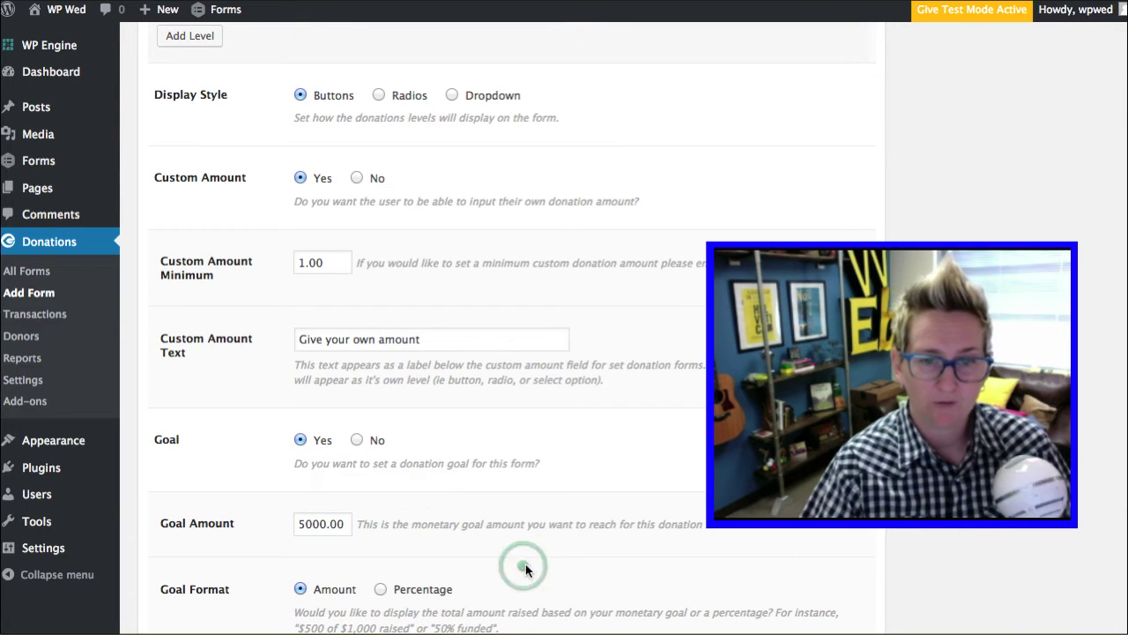
scroll(623, 541, down, 2)
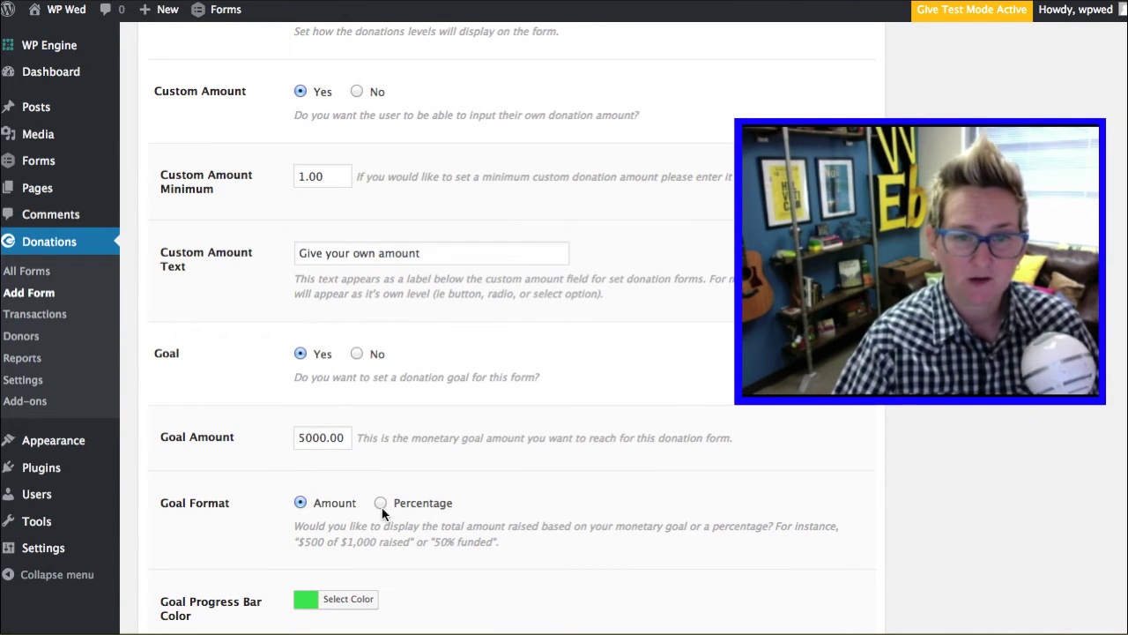
click(381, 505)
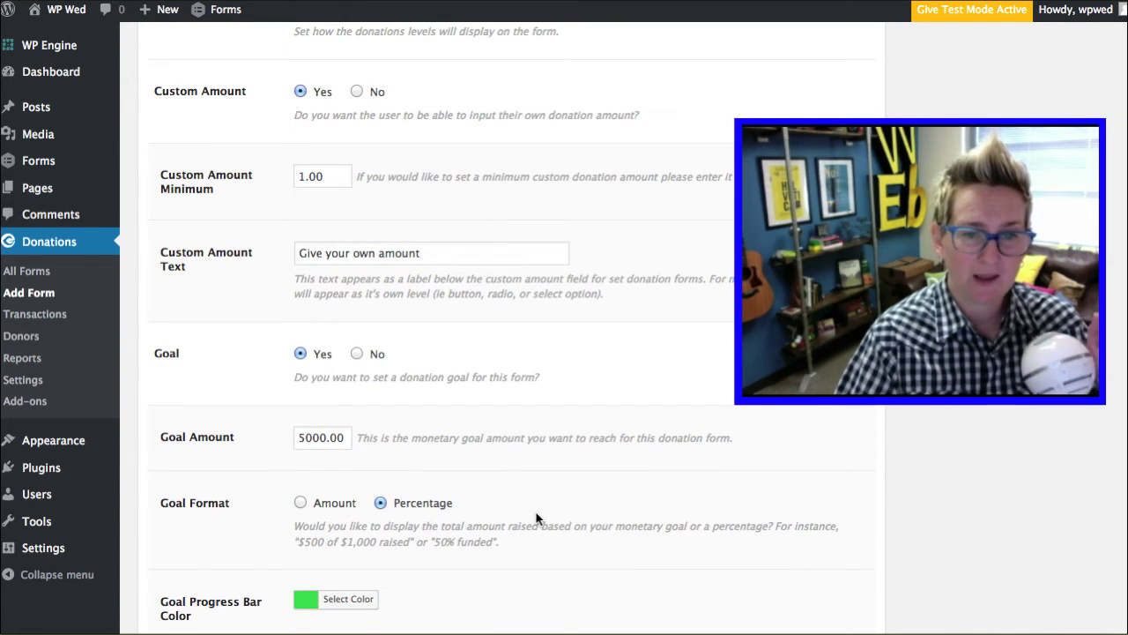
Change the goal progress bar color to the blue #2585b2.
scroll(536, 518, down, 3)
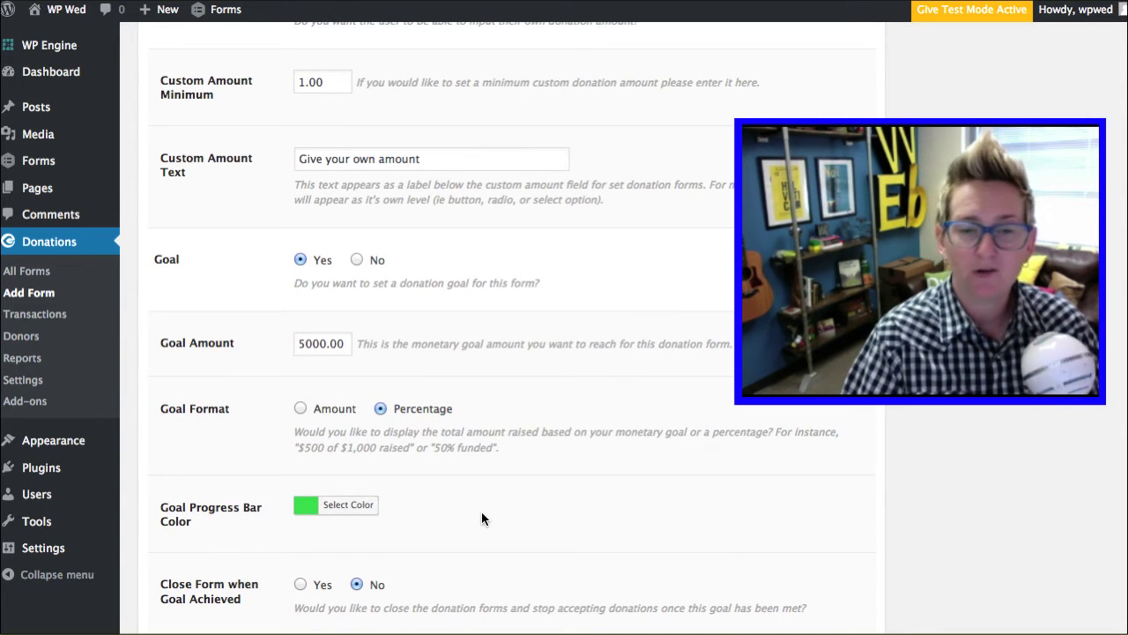
scroll(459, 509, down, 2)
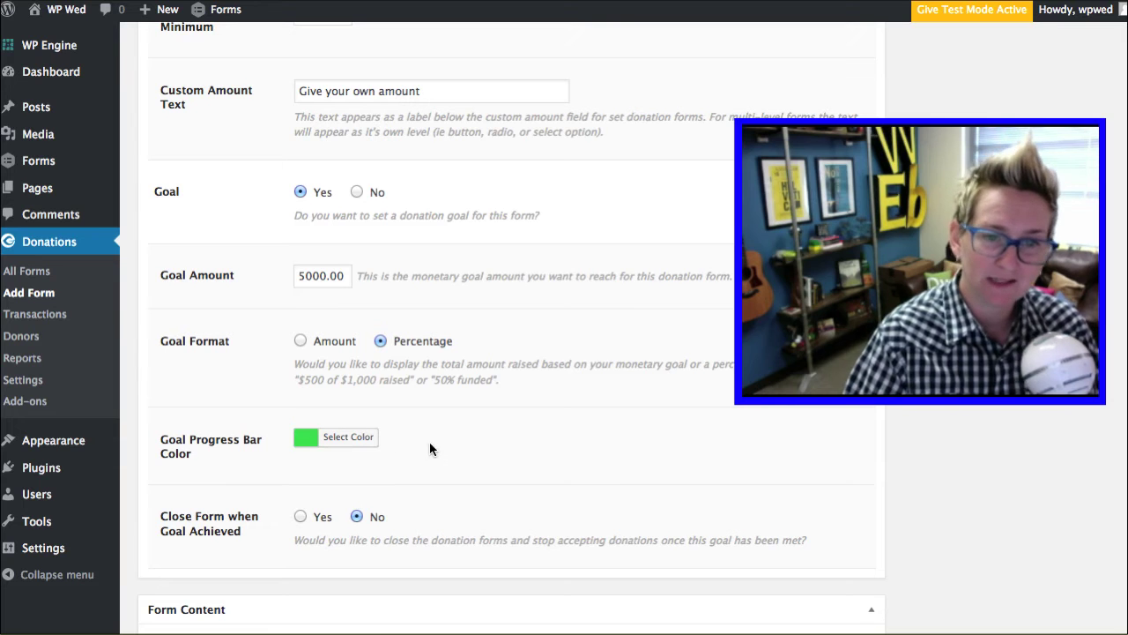
scroll(445, 443, down, 2)
click(310, 384)
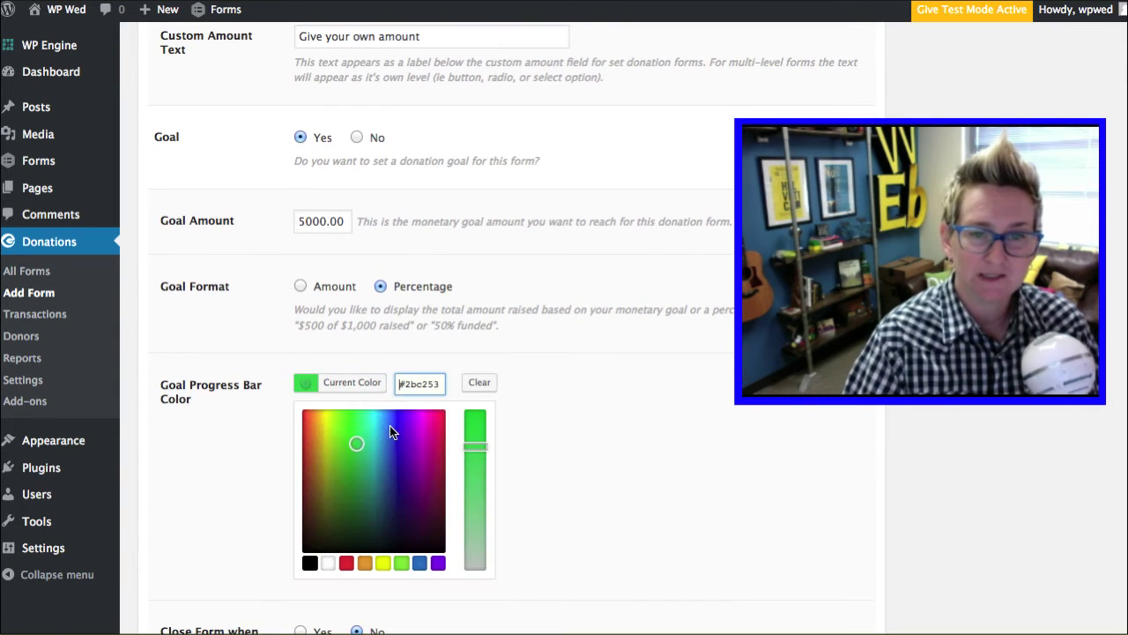
mouse_move(368, 453)
mouse_down()
mouse_move(398, 450)
mouse_move(387, 430)
mouse_move(327, 456)
mouse_move(317, 449)
mouse_move(316, 461)
mouse_move(375, 429)
mouse_move(382, 453)
mouse_up()
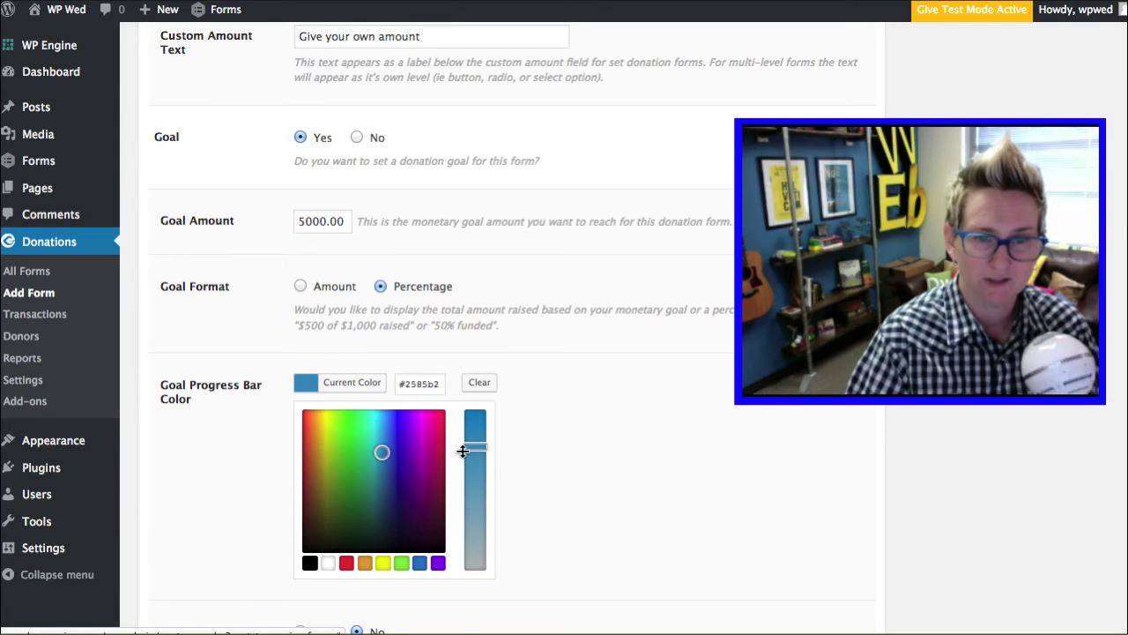
click(544, 449)
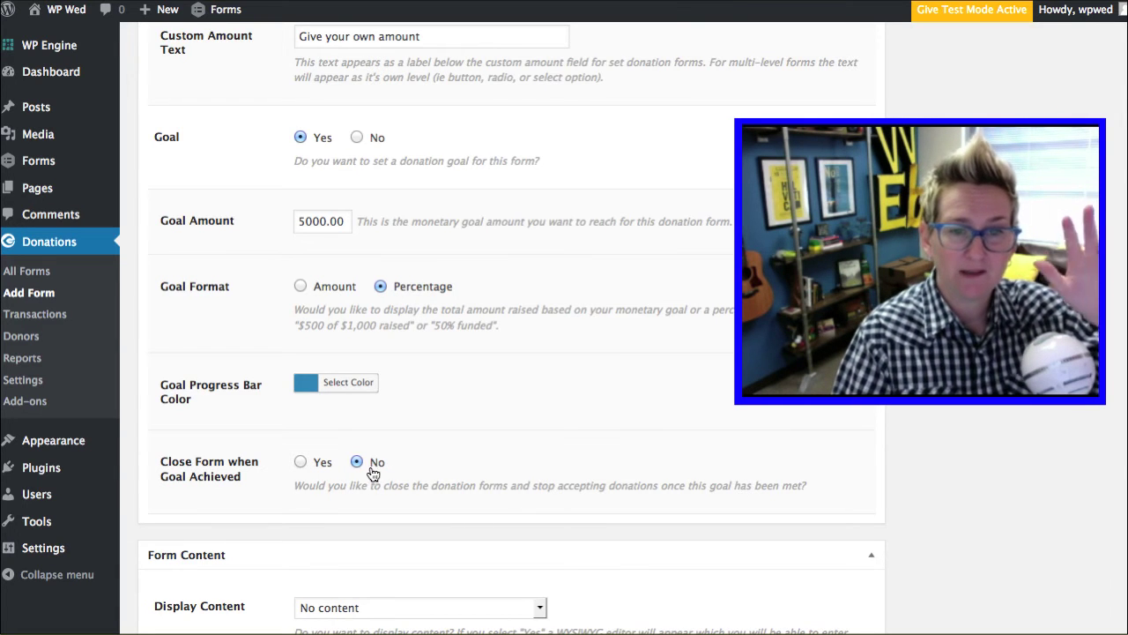
Review the Display Content and Payment Fields choices, keeping No content and Show on Page.
scroll(463, 465, down, 1)
scroll(463, 466, down, 3)
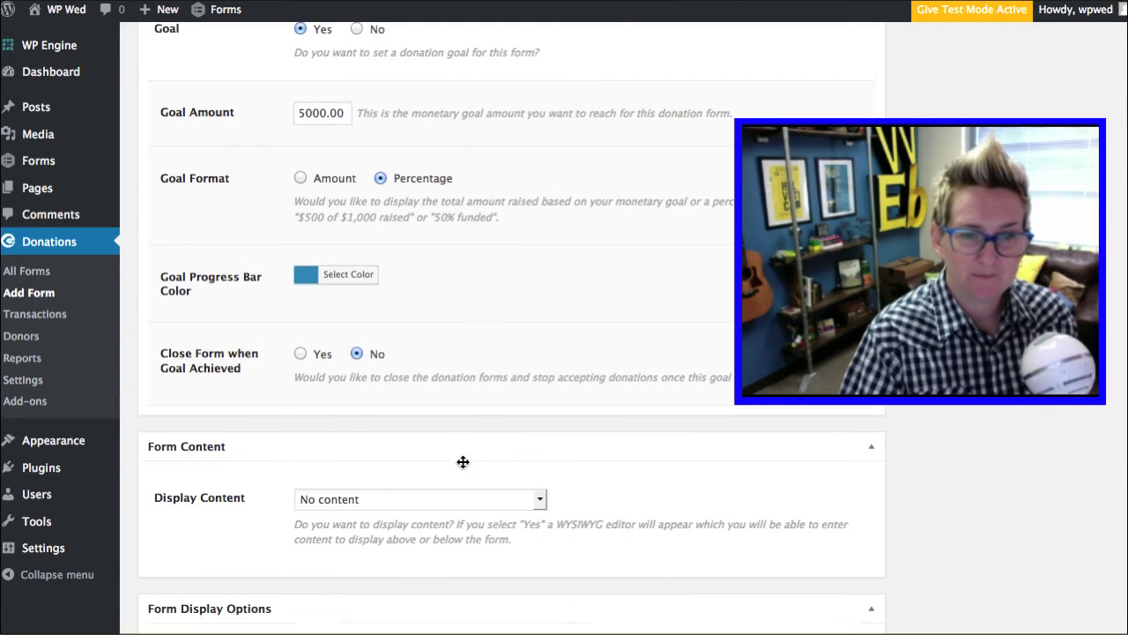
click(433, 492)
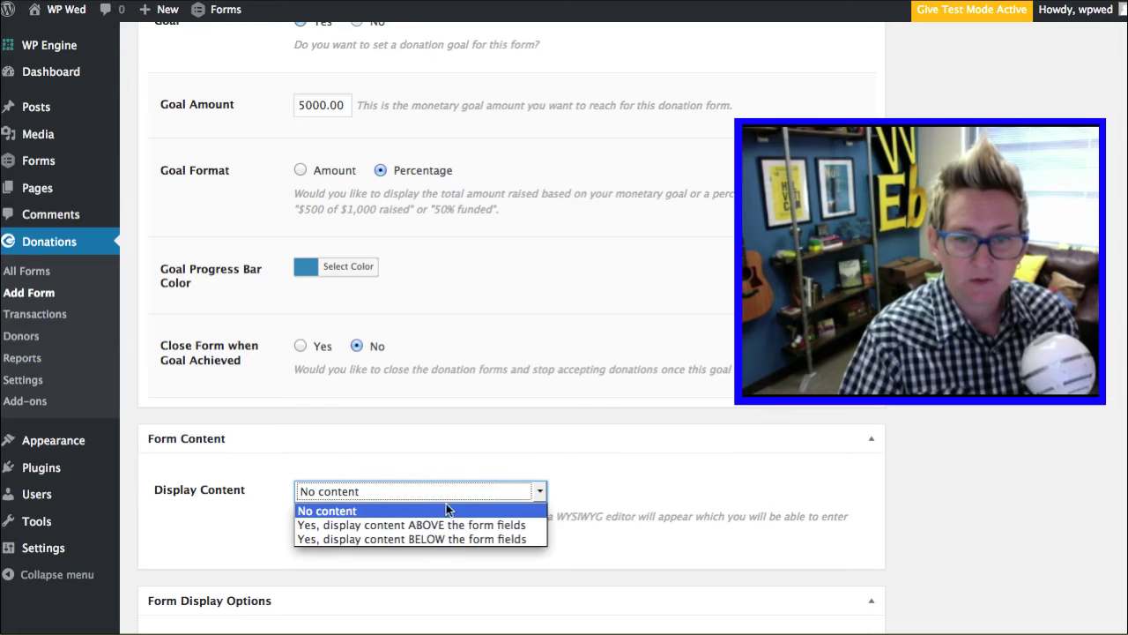
click(457, 510)
scroll(245, 520, down, 5)
click(318, 438)
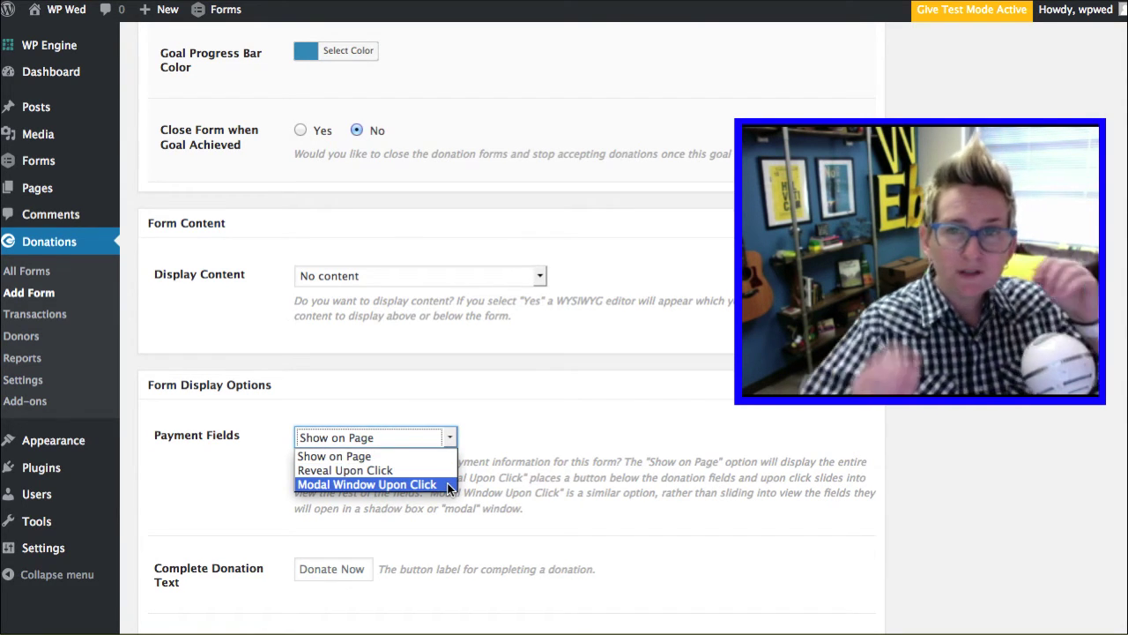
click(506, 467)
Set the Complete Donation Text button label to "Donate Today".
scroll(509, 469, down, 3)
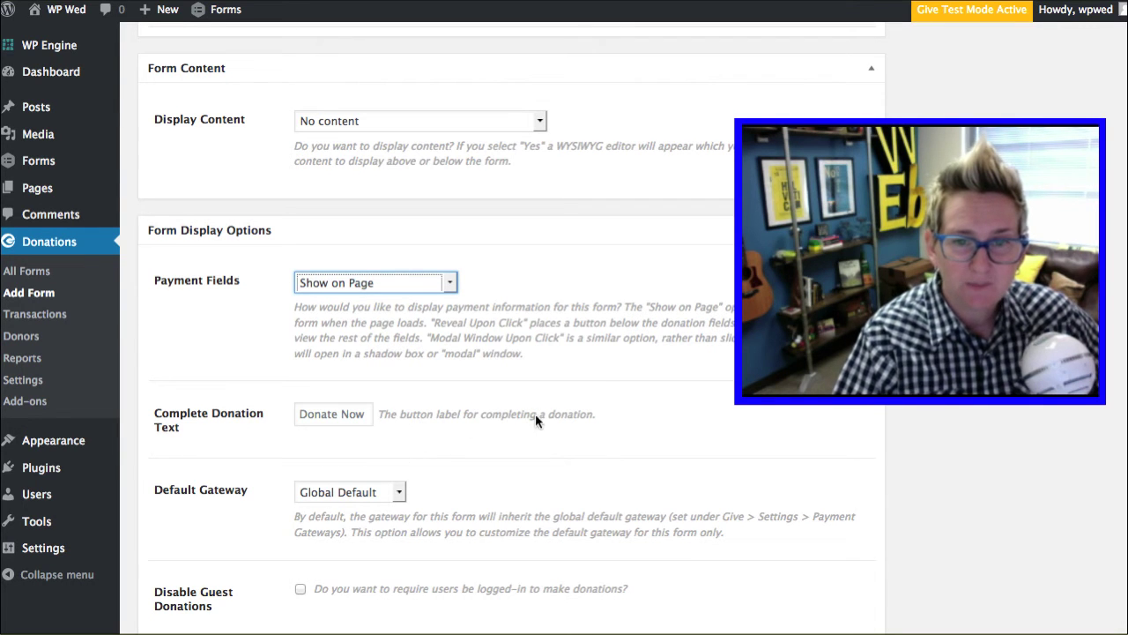
click(312, 420)
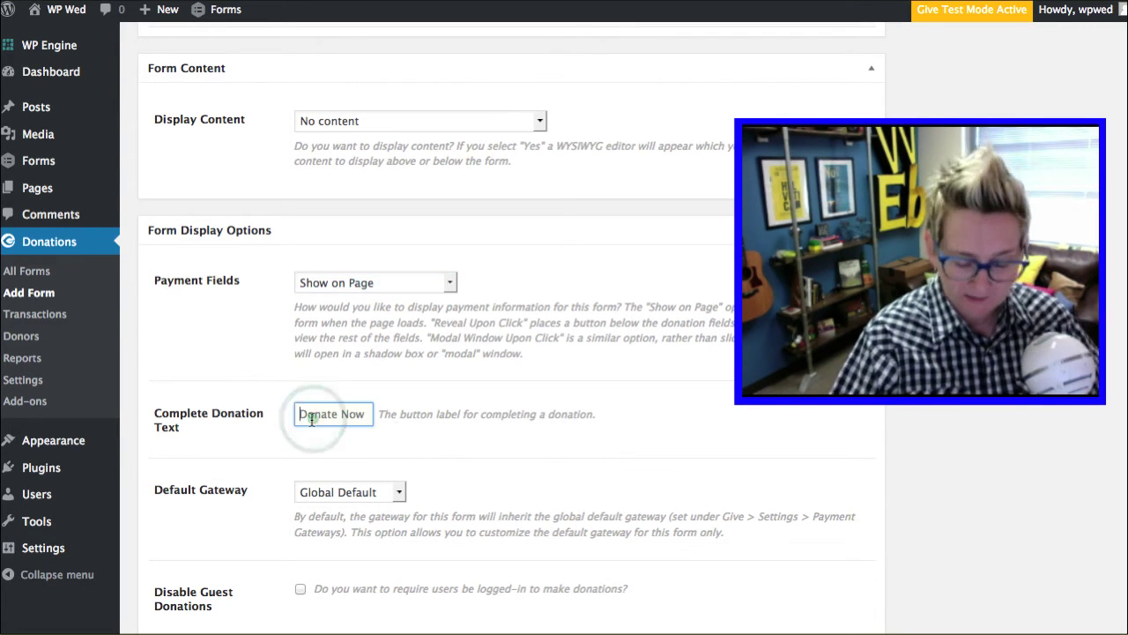
key(ctrl+a)
key(BackSpace)
text(Donate Today)
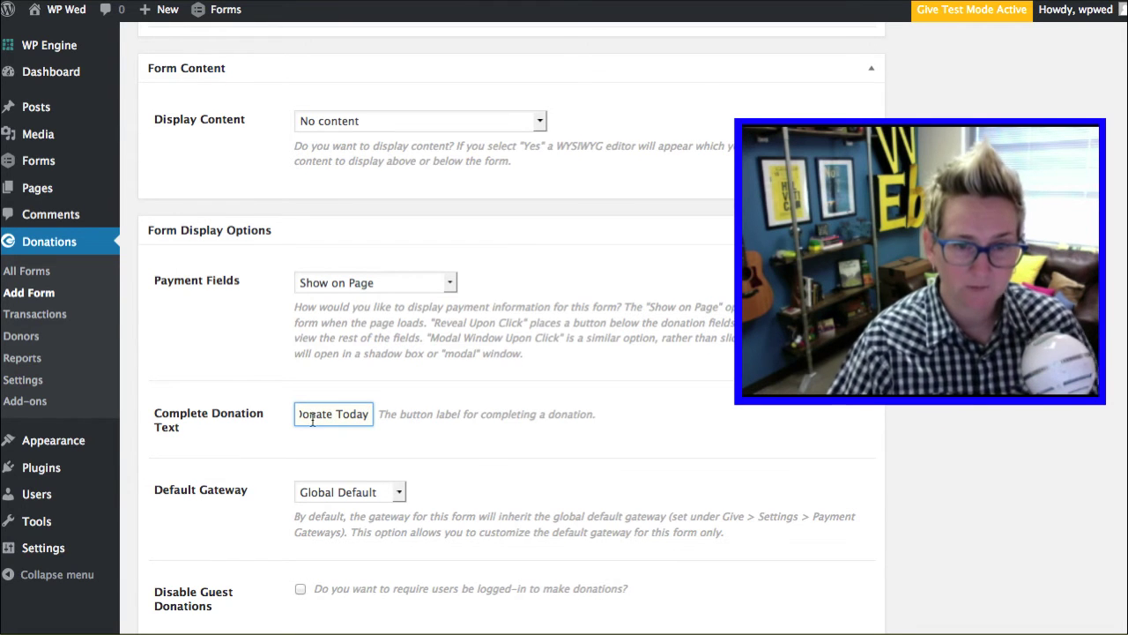
scroll(481, 456, up, 1)
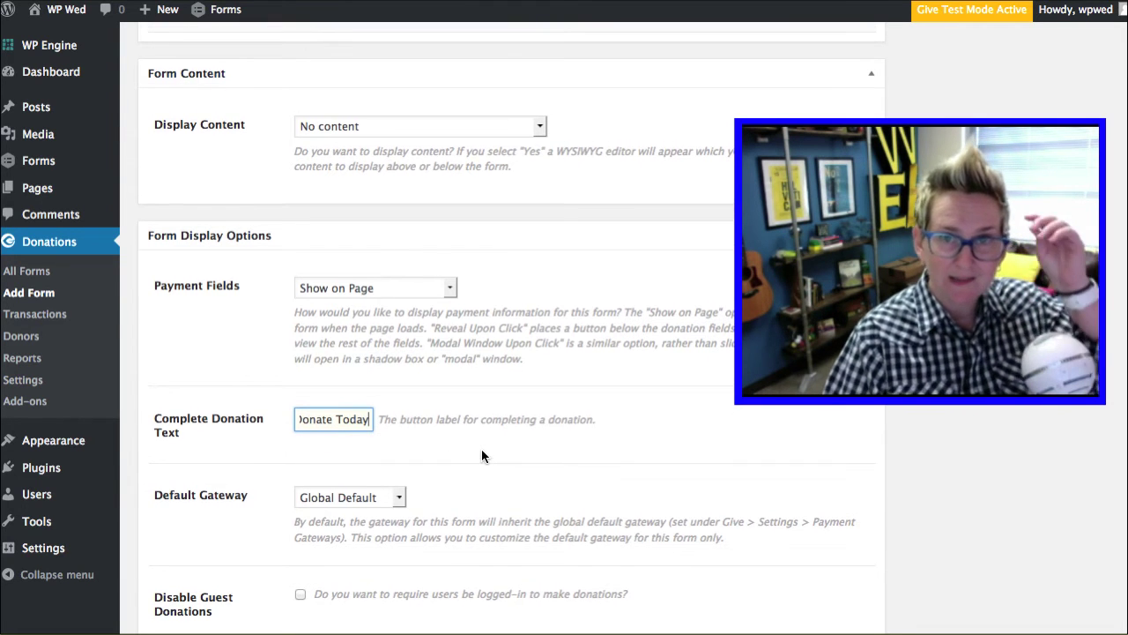
click(482, 473)
Review the default gateway, guest donation and Register / Login Form options, keeping the login form at None.
scroll(482, 474, down, 2)
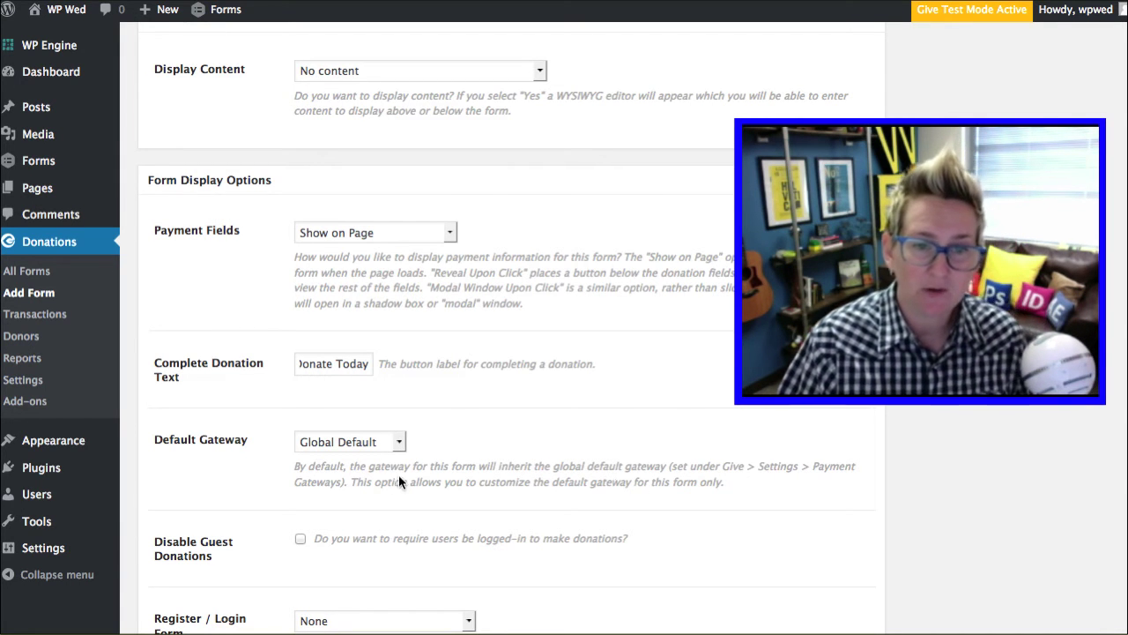
mouse_move(760, 466)
mouse_down()
mouse_move(802, 477)
mouse_move(760, 486)
mouse_up()
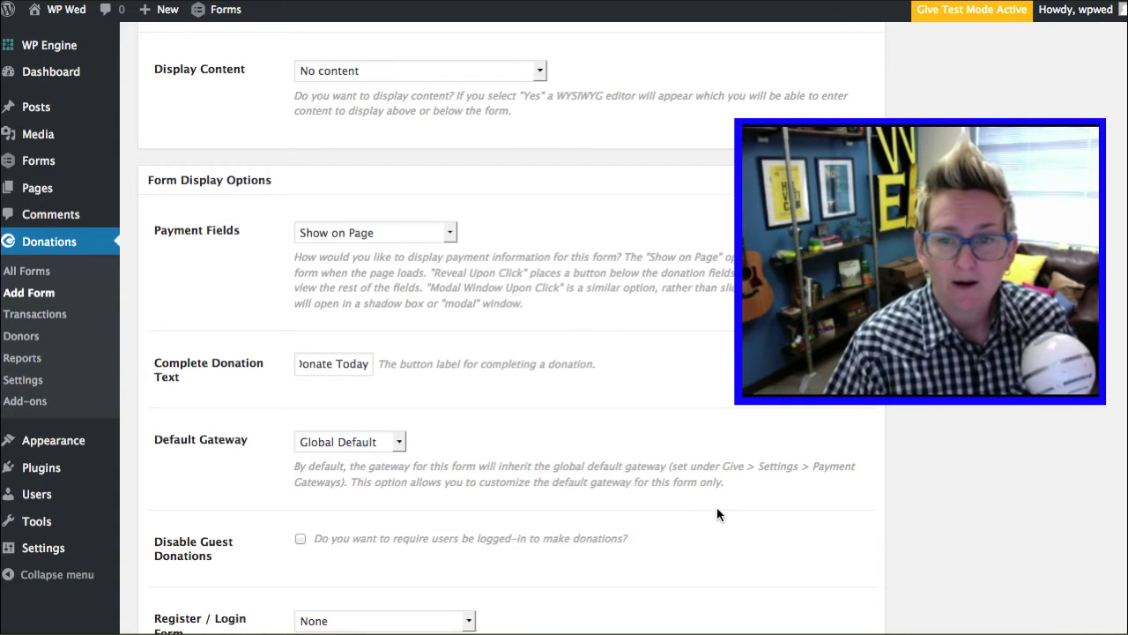
scroll(705, 503, down, 2)
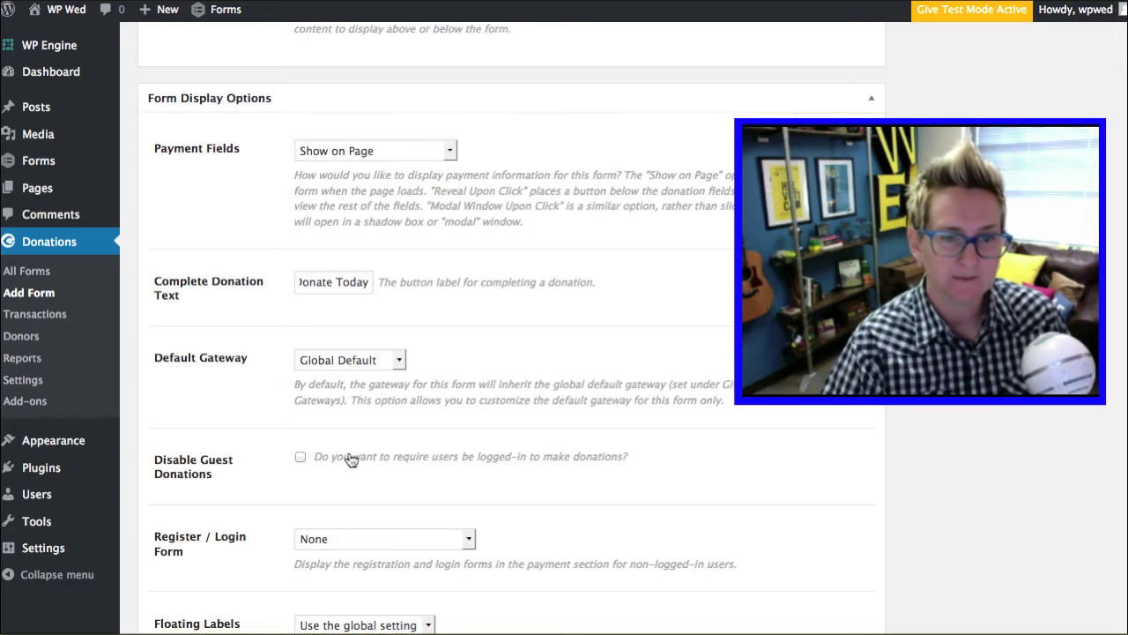
scroll(357, 456, down, 3)
click(340, 328)
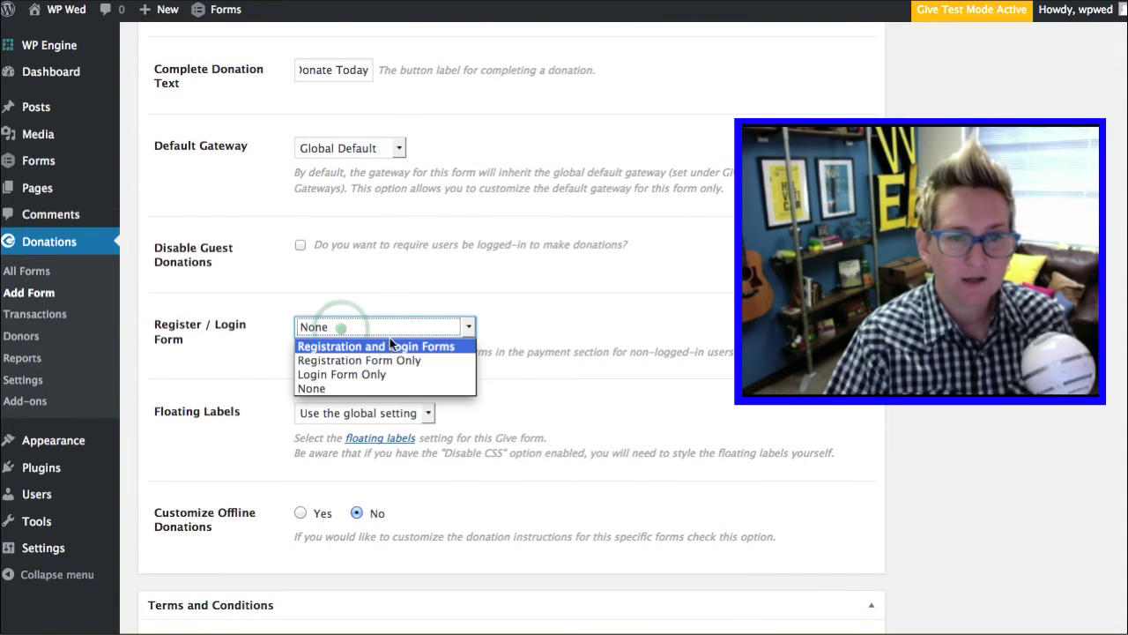
click(534, 318)
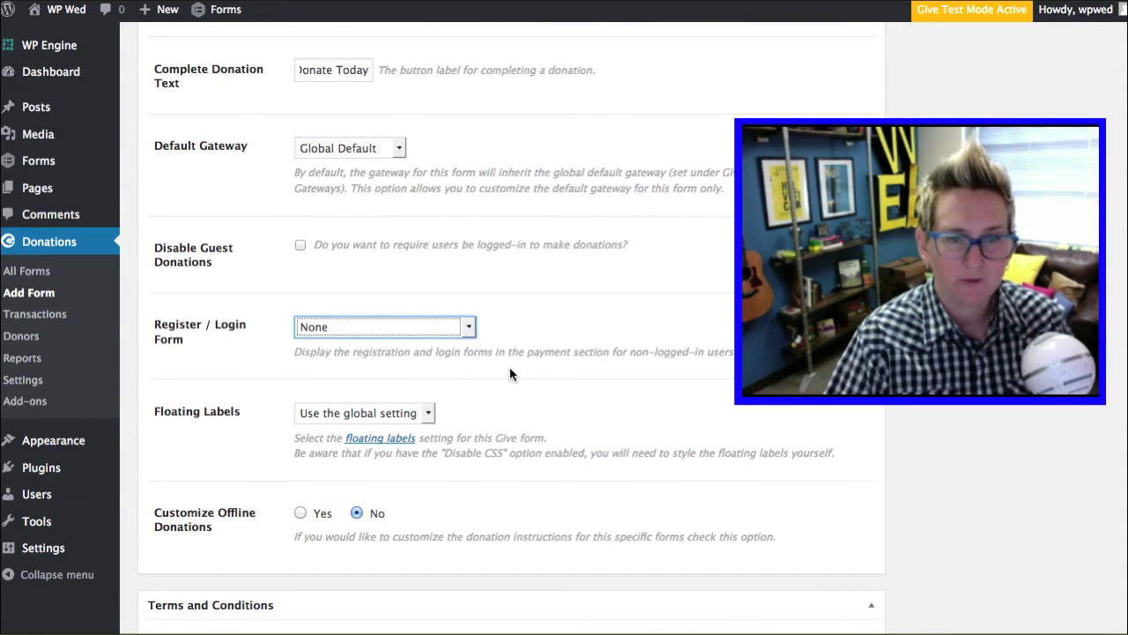
Require donors to agree to terms and conditions by setting the option to Yes, and check its label and agreement text fields.
scroll(507, 374, down, 4)
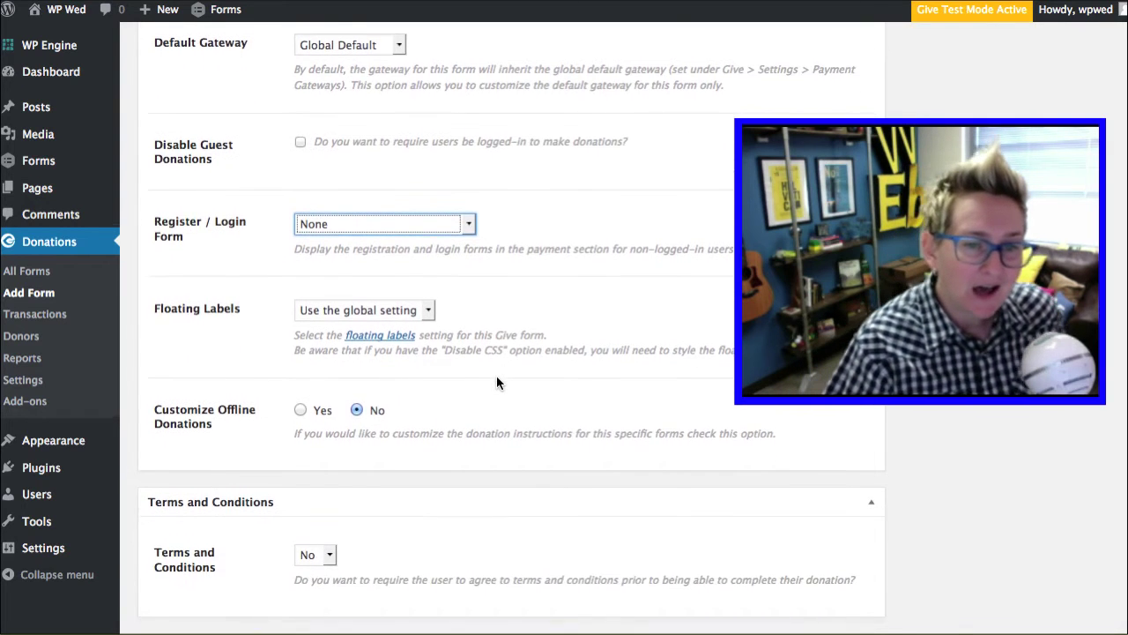
click(310, 463)
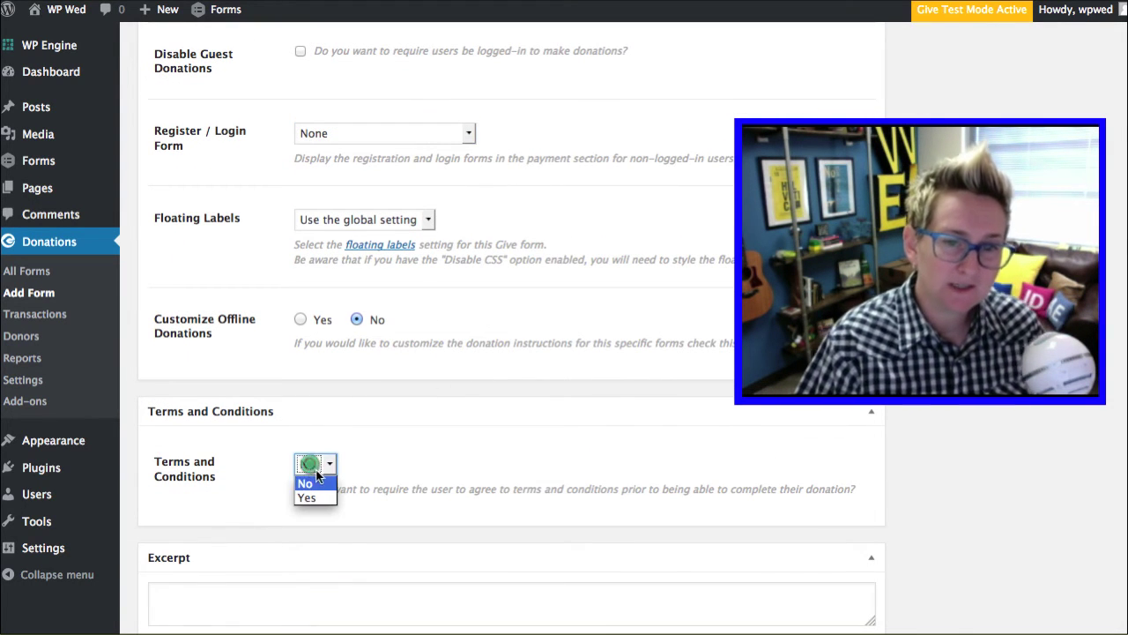
click(315, 501)
scroll(385, 471, down, 1)
click(365, 485)
scroll(366, 482, down, 1)
scroll(388, 502, down, 2)
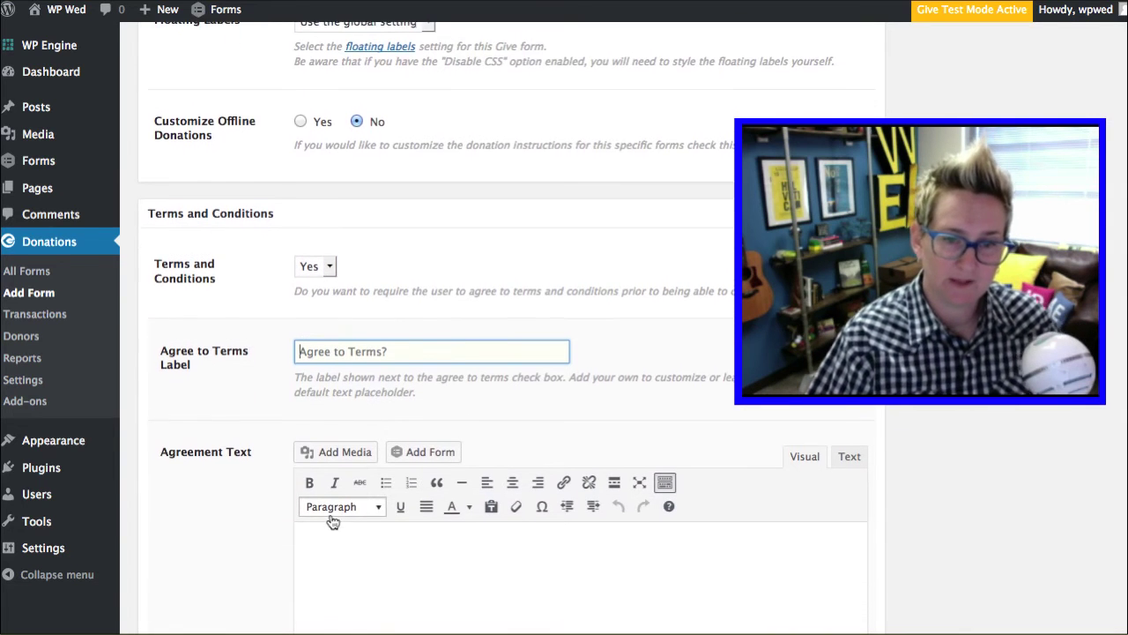
scroll(342, 529, down, 3)
scroll(343, 395, down, 1)
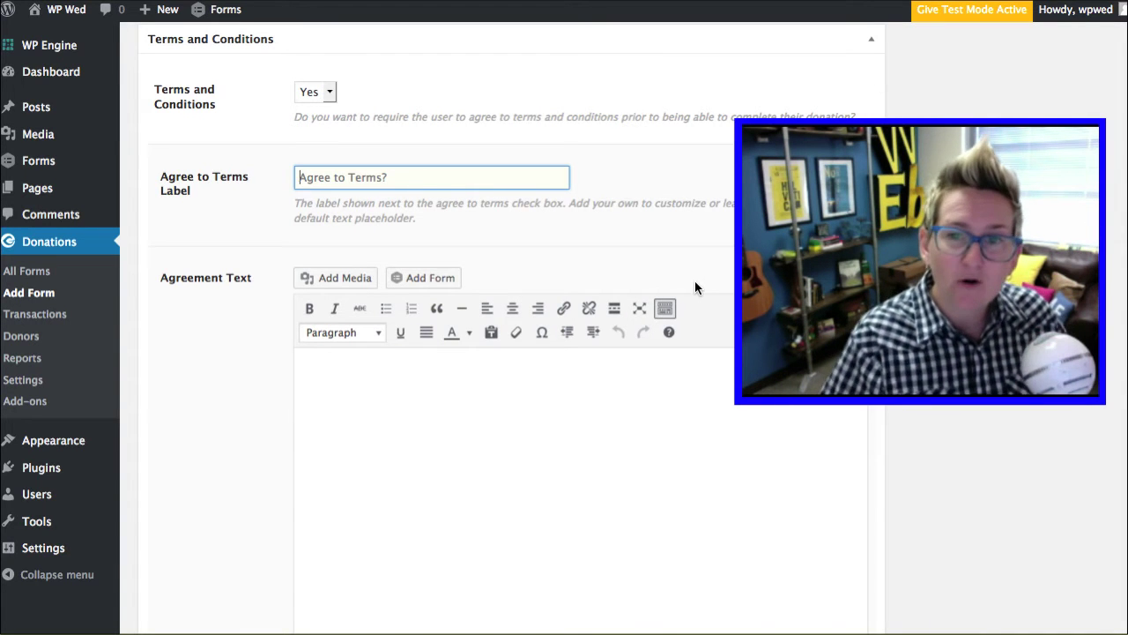
Publish the "Testing" donation form.
scroll(239, 411, down, 5)
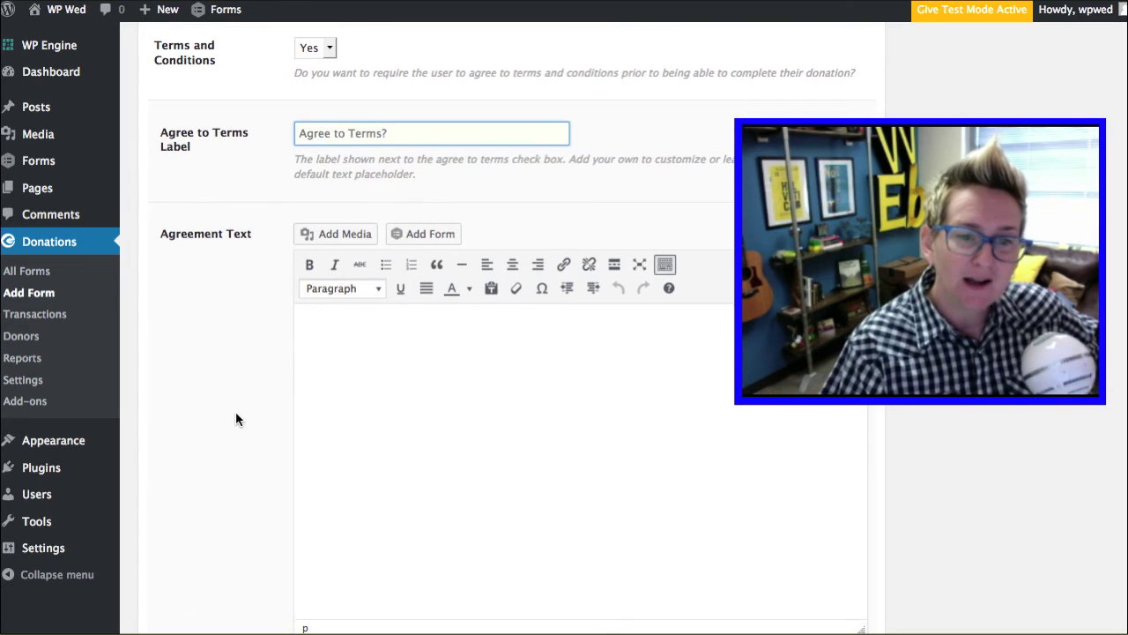
scroll(239, 411, down, 4)
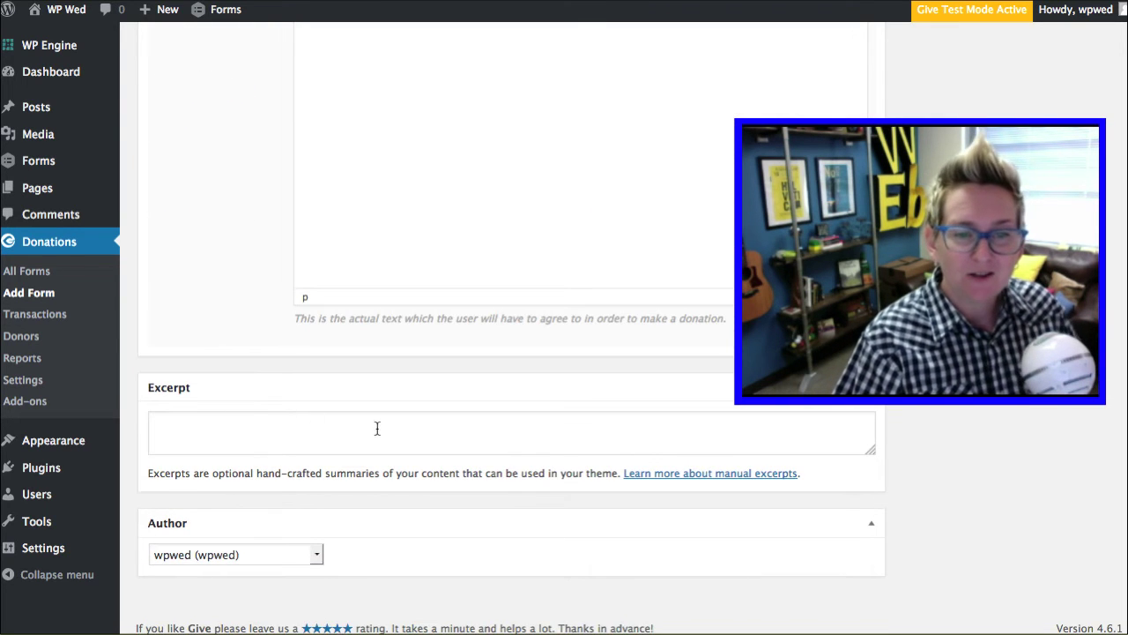
scroll(881, 458, up, 20)
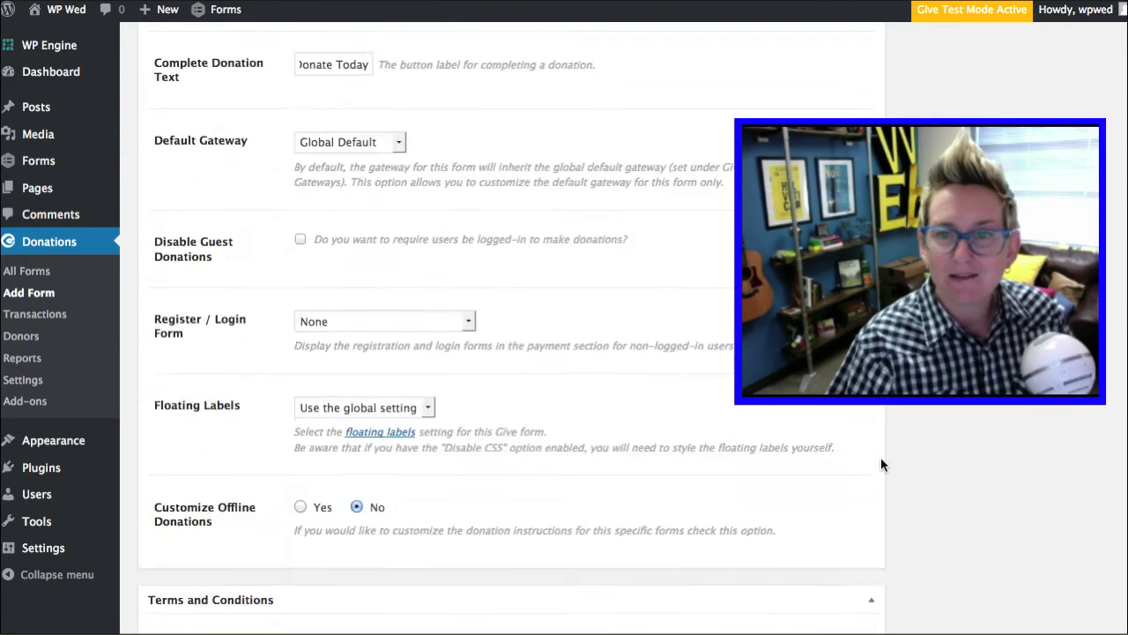
scroll(881, 458, up, 12)
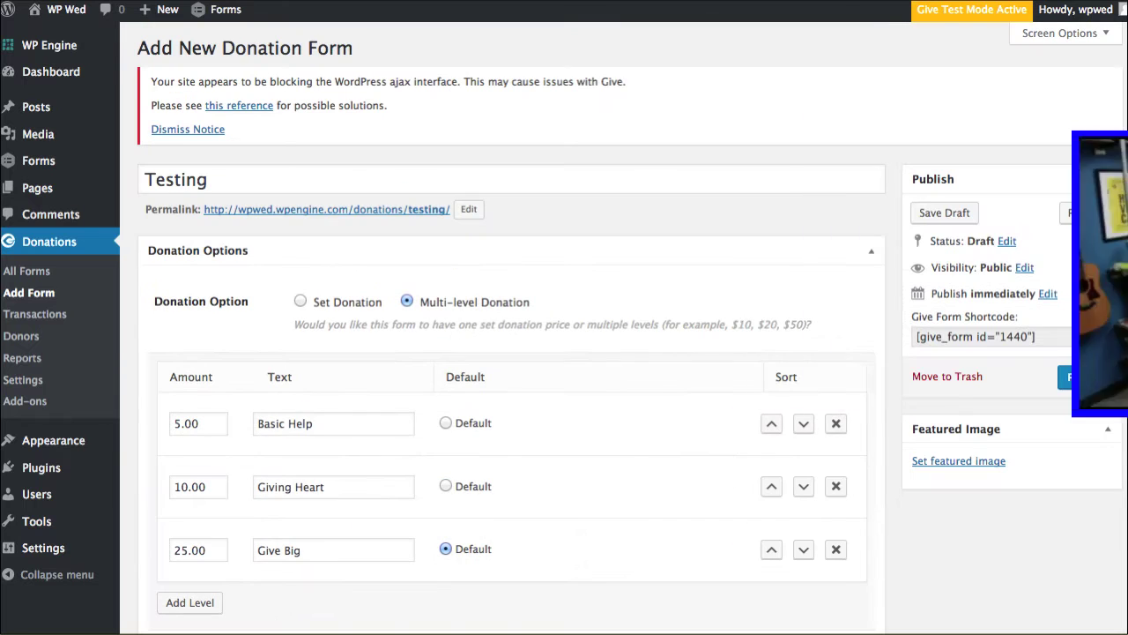
click(1090, 377)
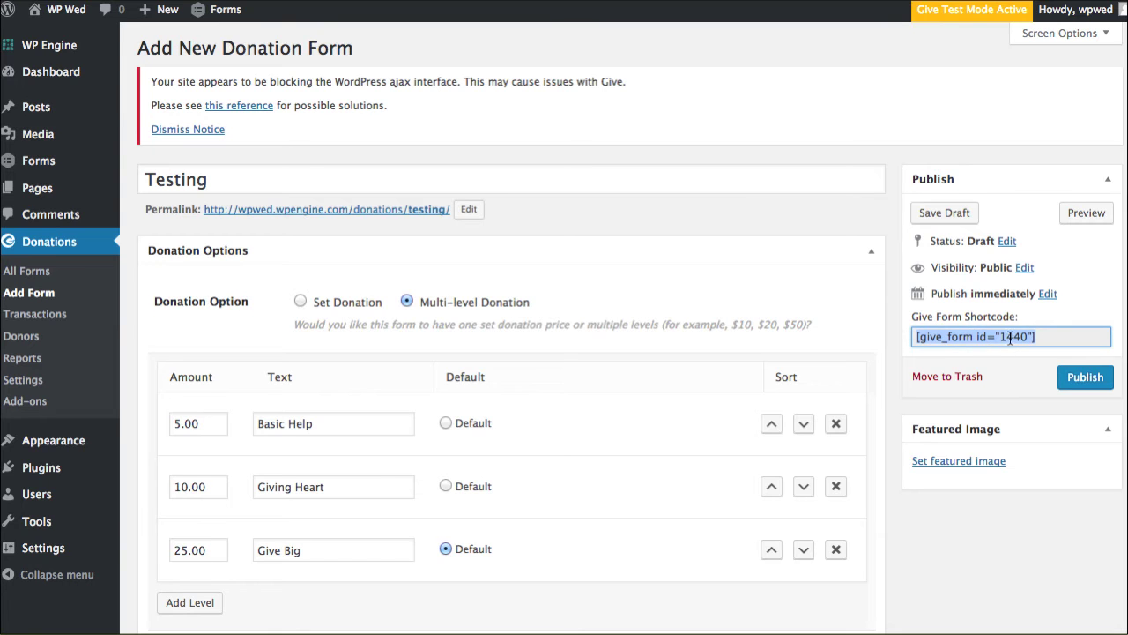
click(1079, 380)
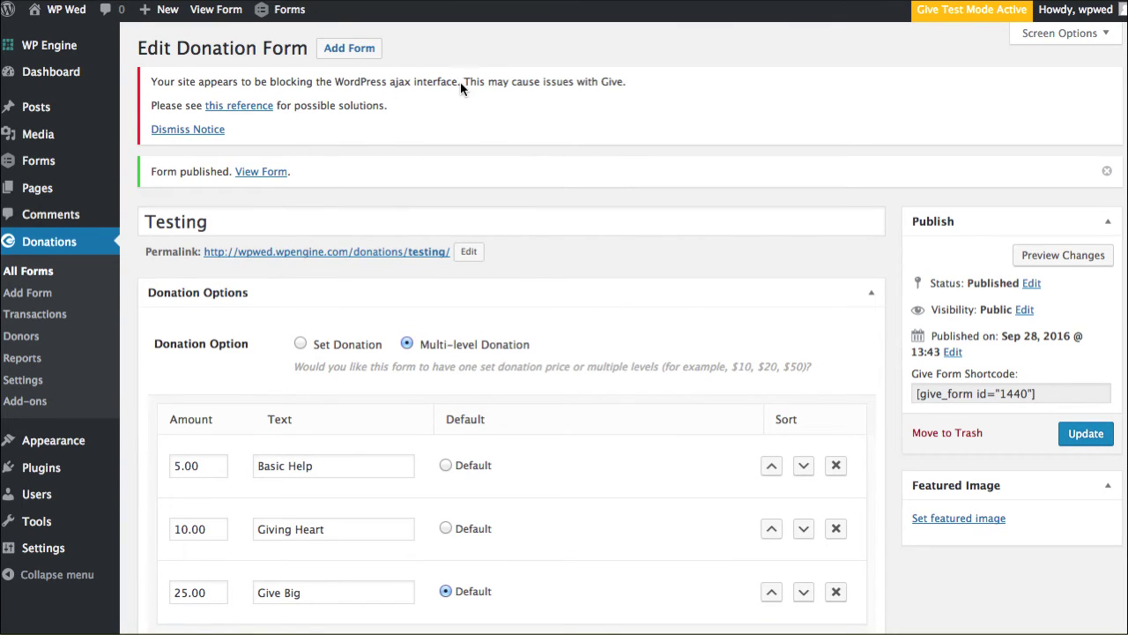
Create a new page titled "Test Donation" and insert the form shortcode [give_form id="1440"] in its content.
drag(462, 82, 621, 86)
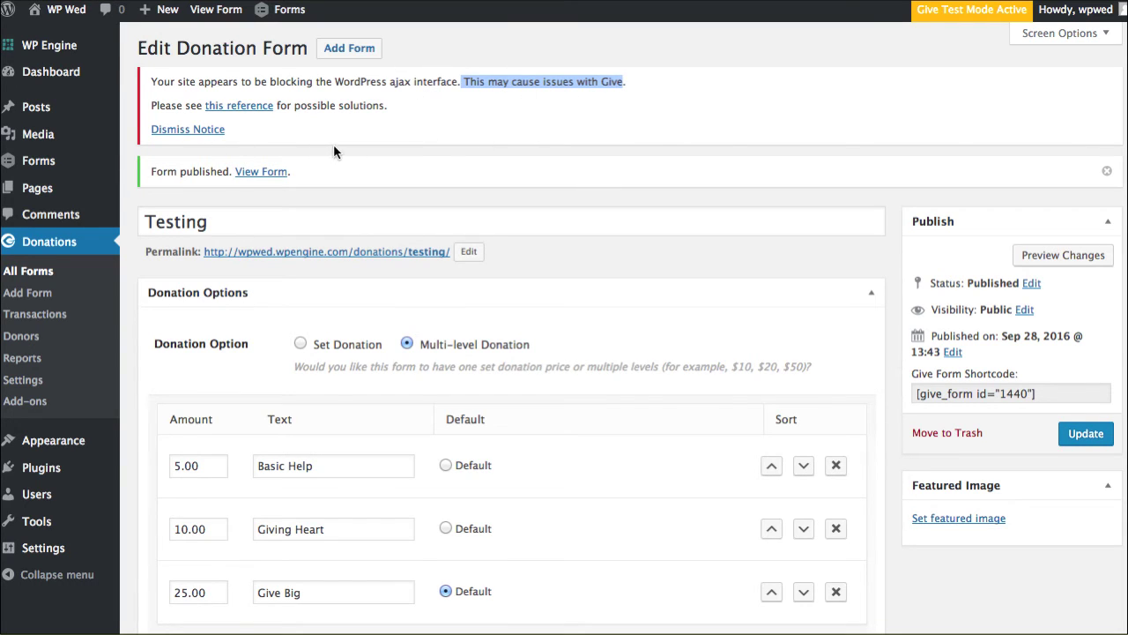
mouse_move(97, 189)
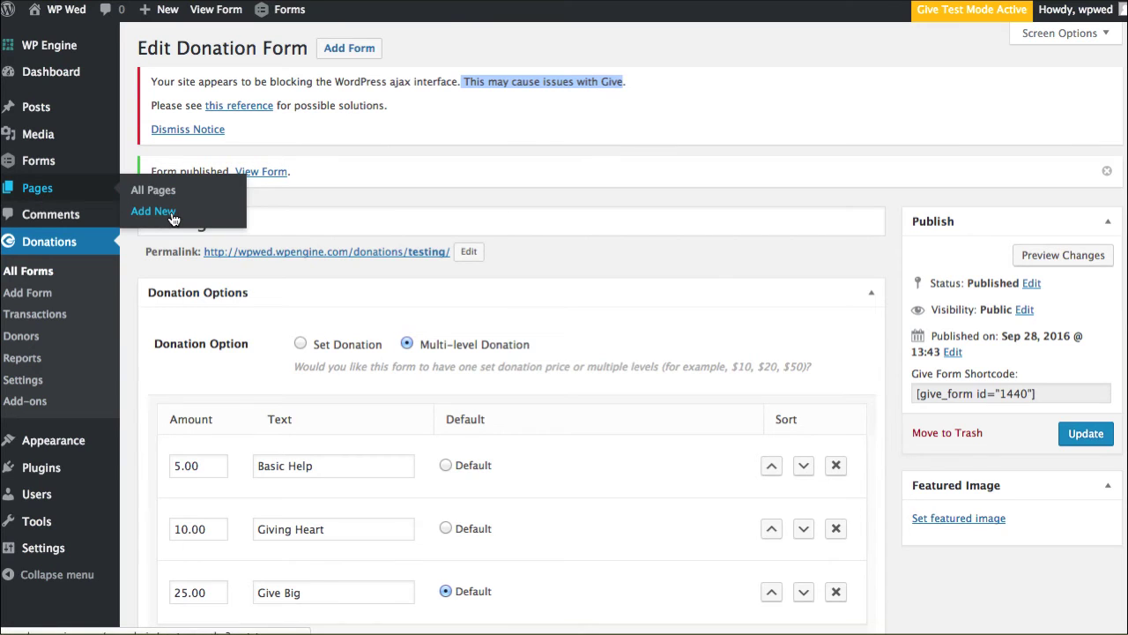
click(171, 212)
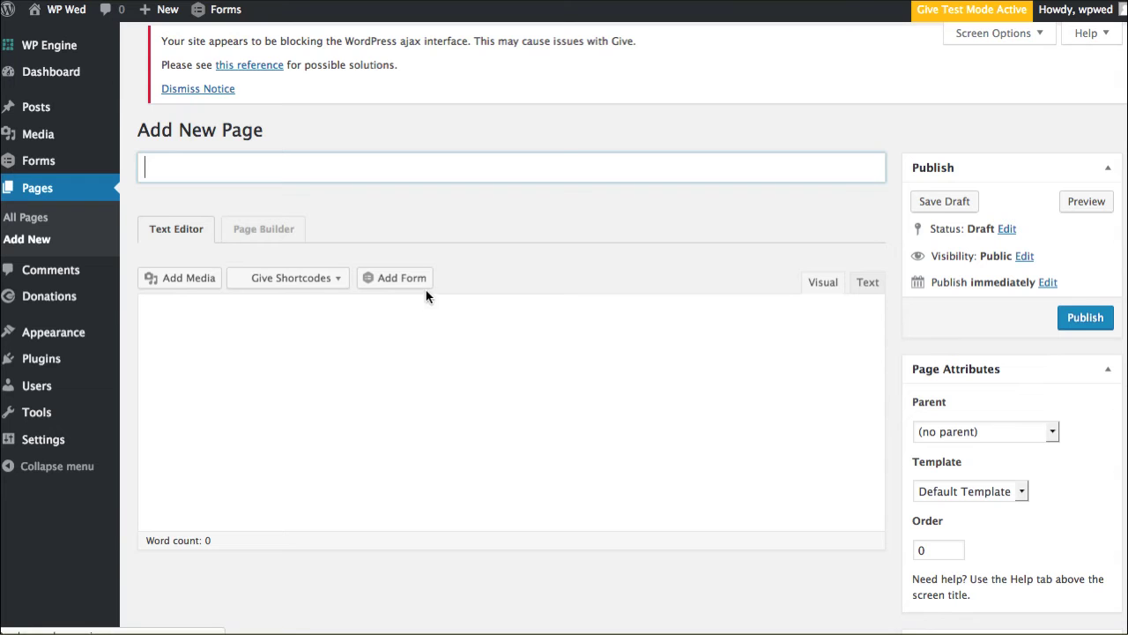
click(271, 171)
text(Test Donation)
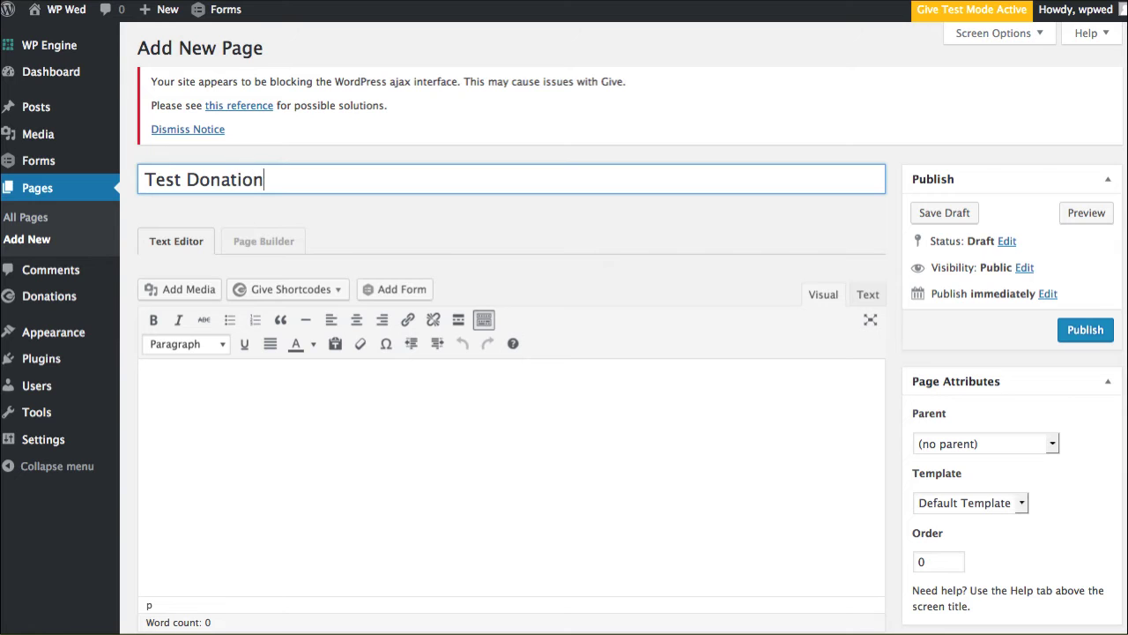
key(Tab)
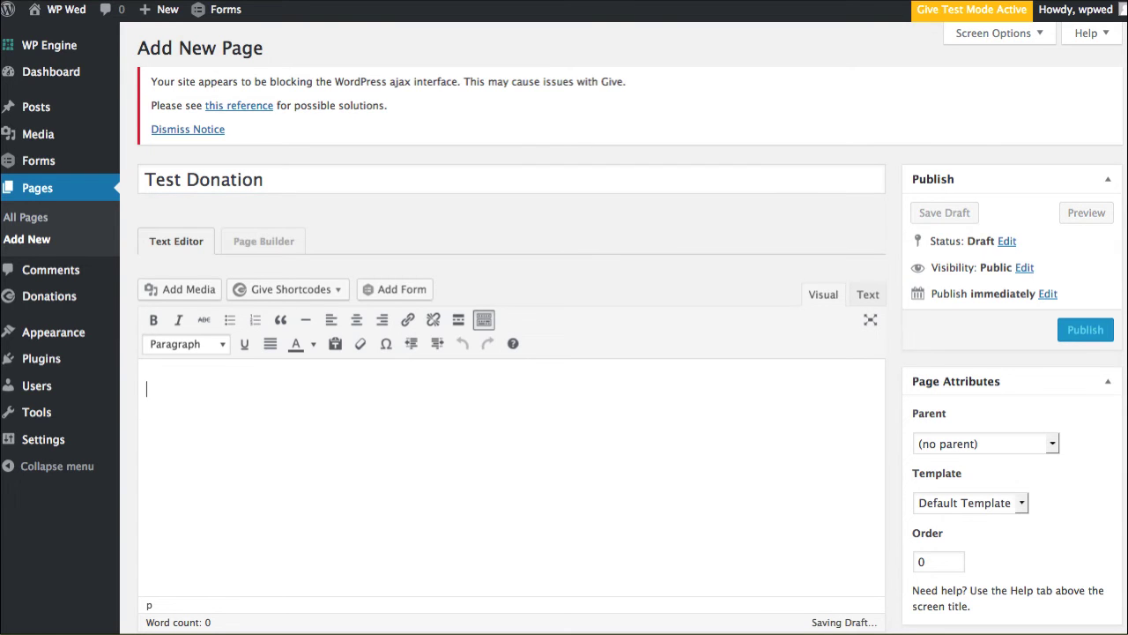
text([give_form id="1440"])
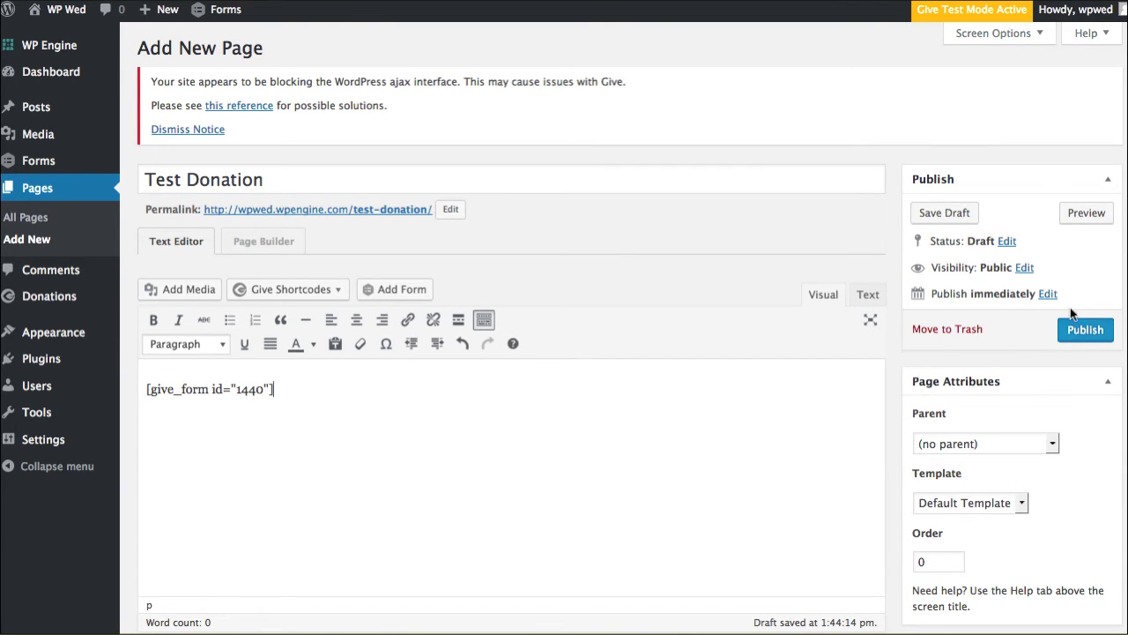
Preview the page and try the Giving Heart, Give Big, Basic Help and Give your own amount options.
click(1085, 214)
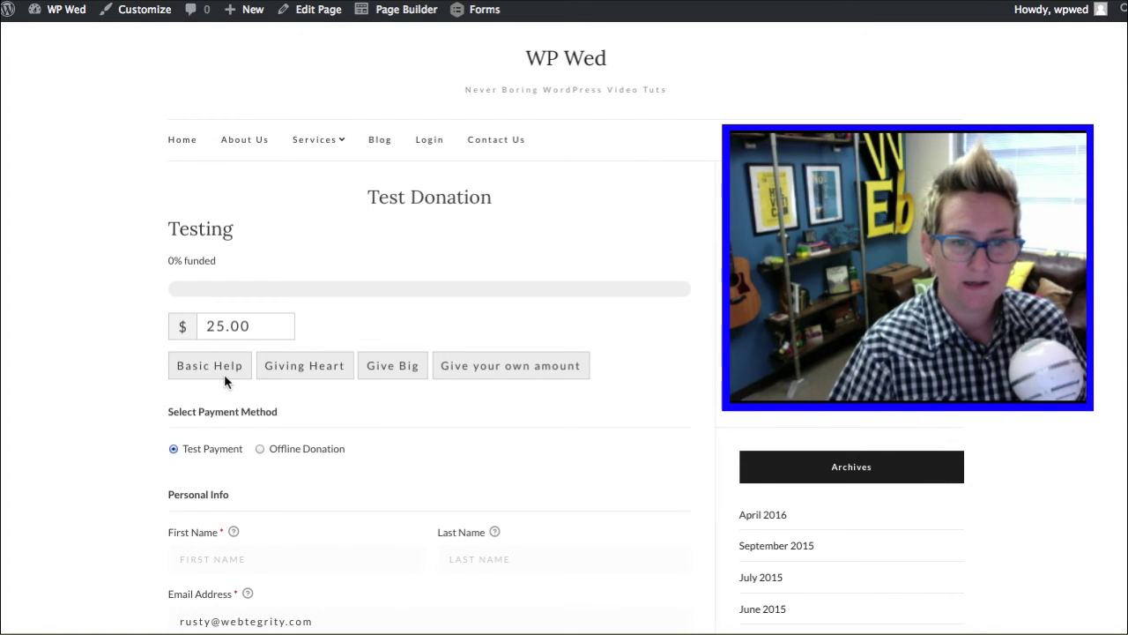
click(304, 368)
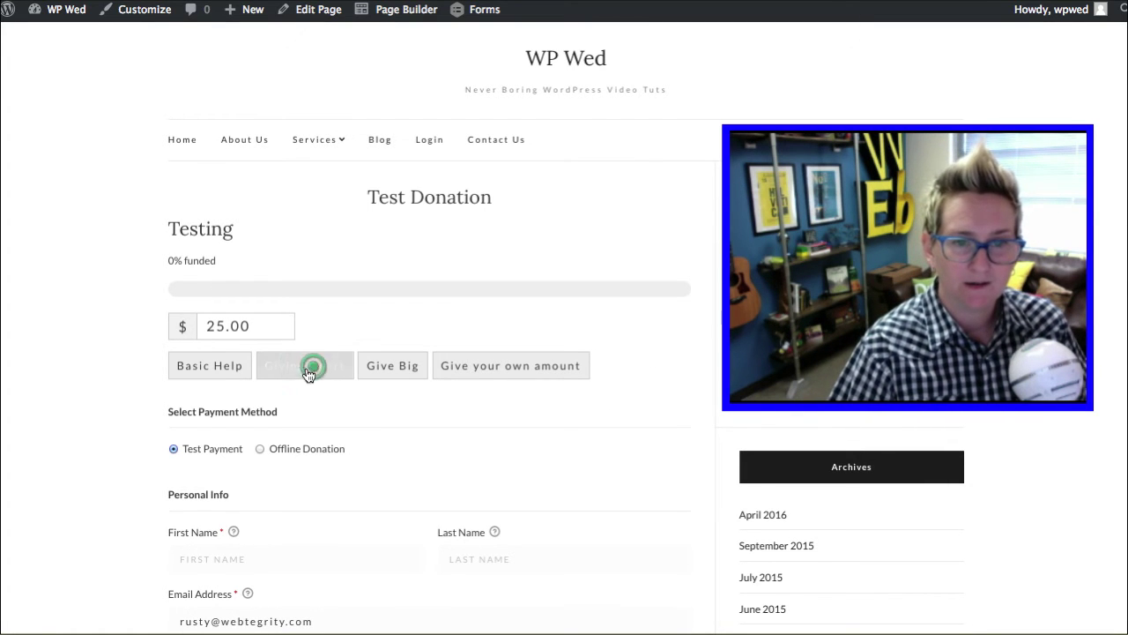
click(399, 370)
click(194, 372)
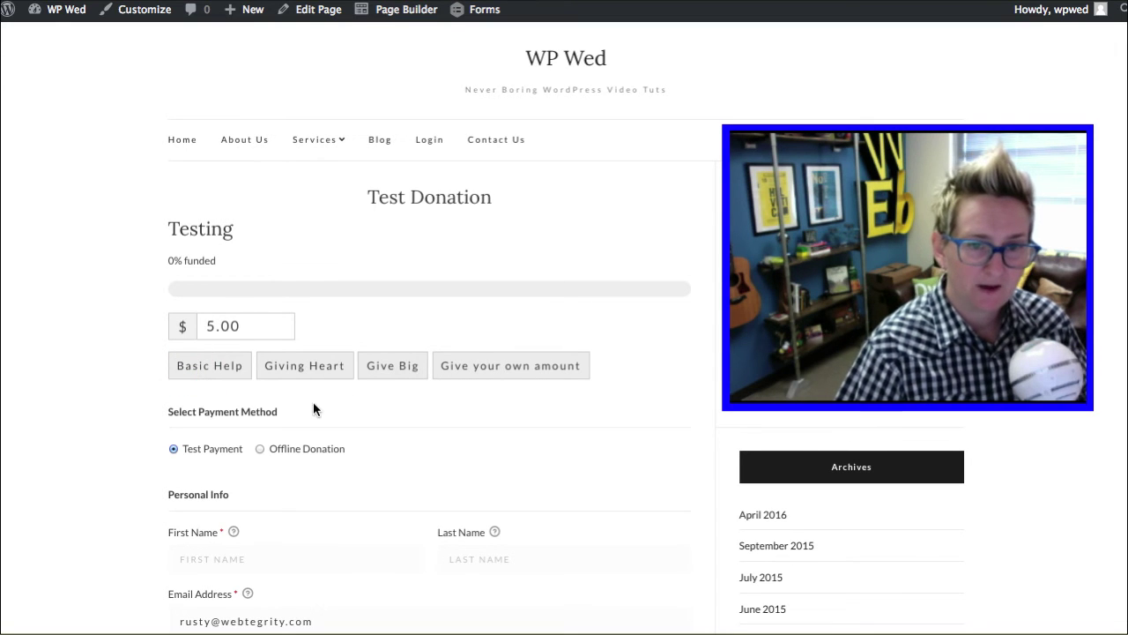
click(503, 370)
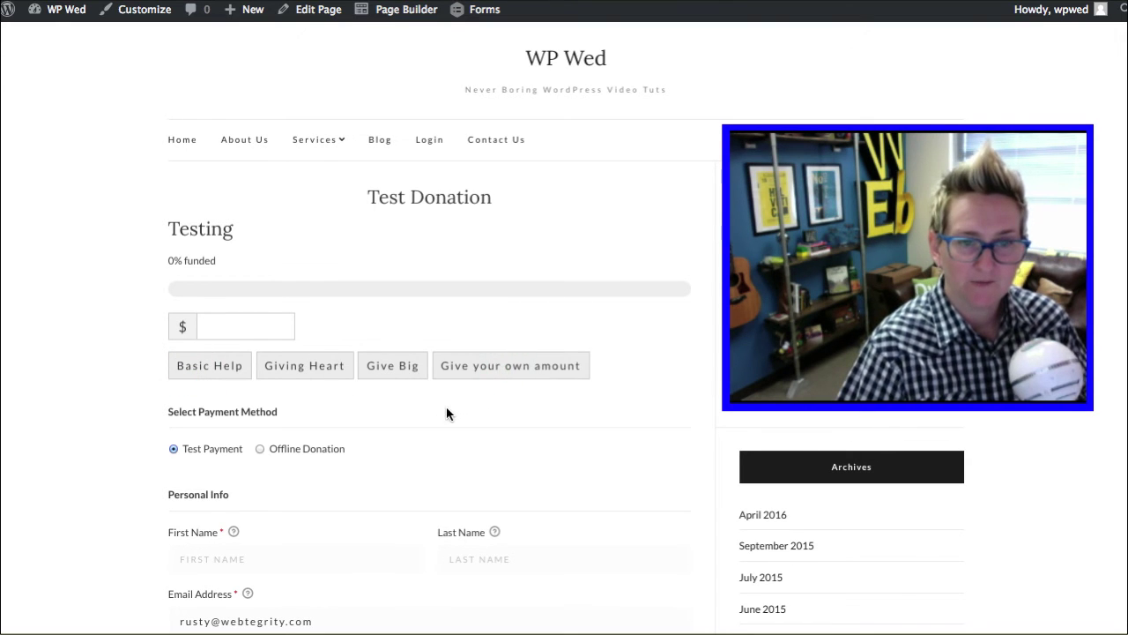
Check the form's payment methods, personal info fields and Donate Today button, and test the donation total with Giving Heart, Basic Help and Give Big.
scroll(441, 409, down, 1)
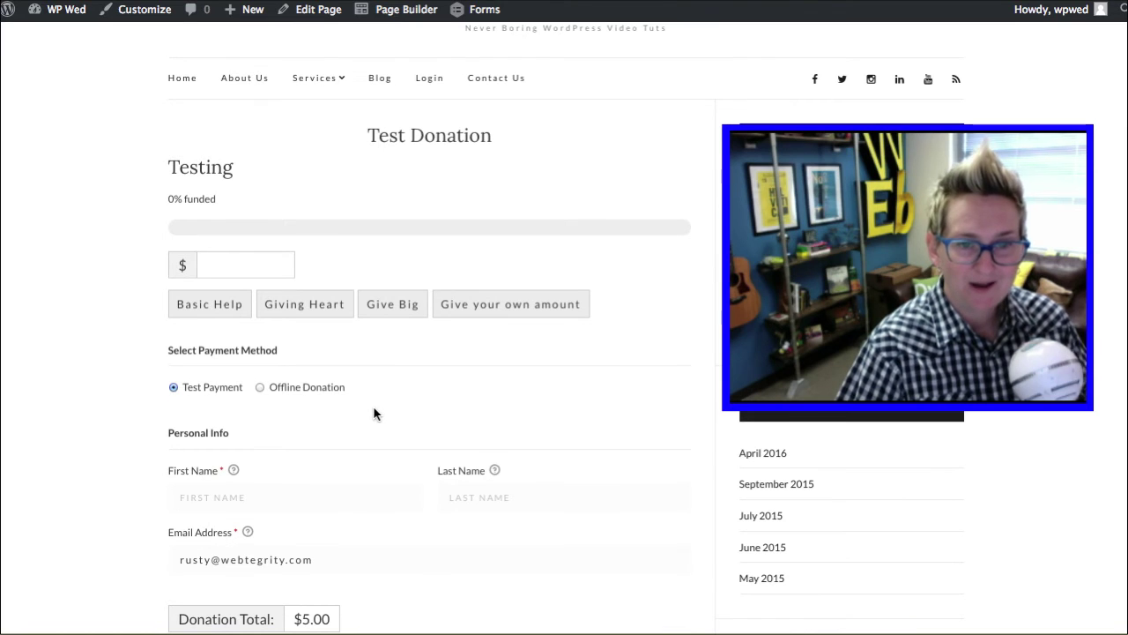
scroll(373, 414, down, 1)
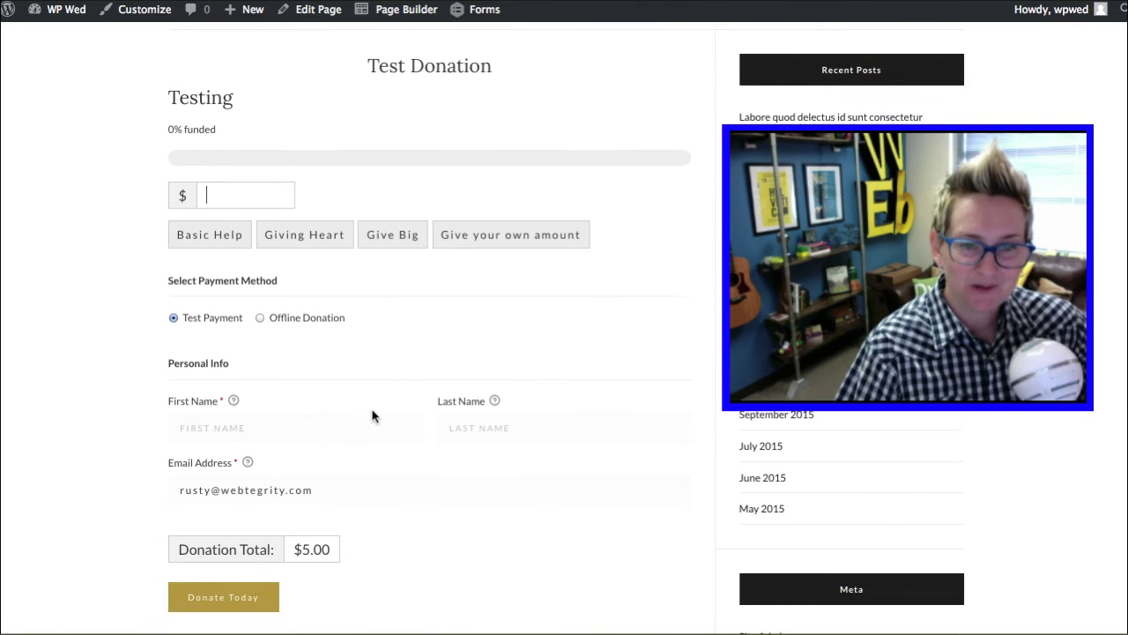
scroll(372, 415, down, 1)
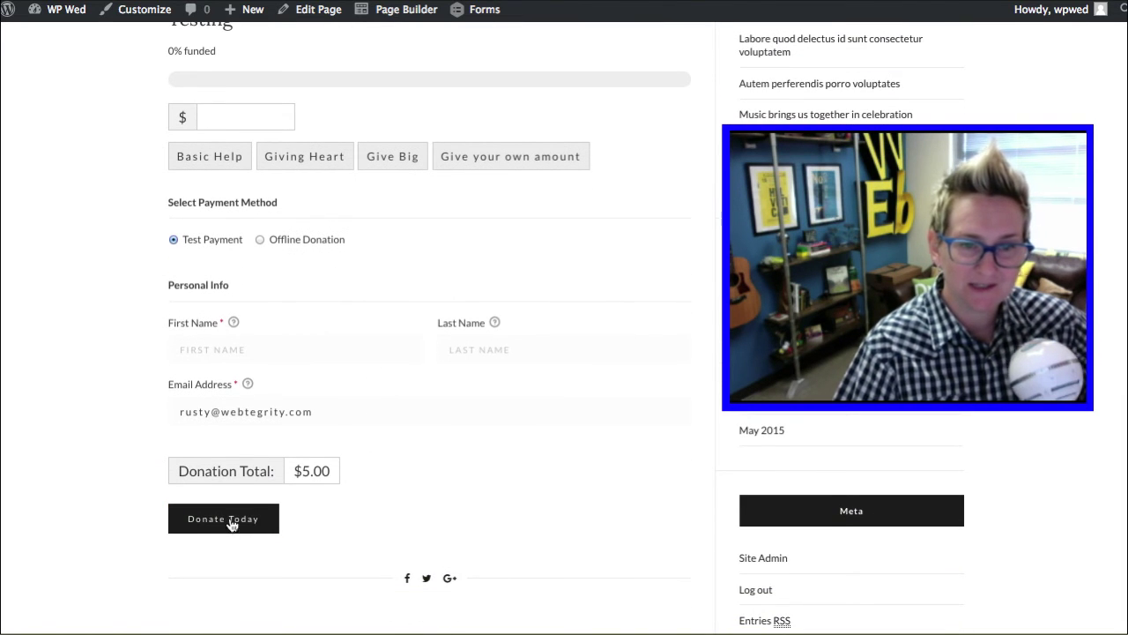
click(302, 156)
click(201, 158)
click(386, 156)
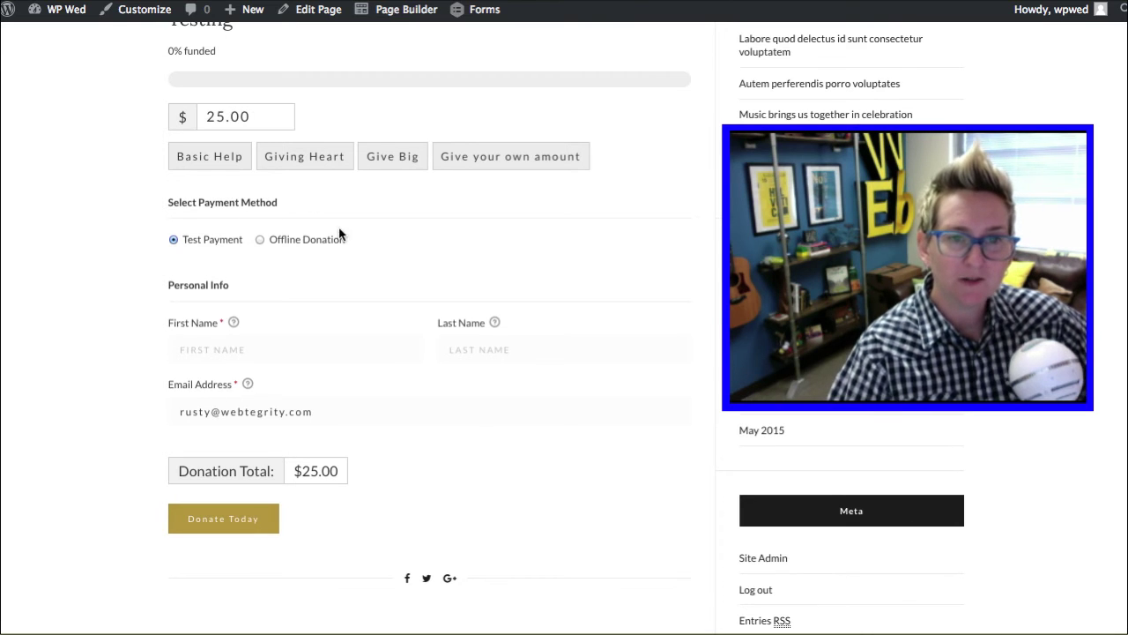
scroll(527, 435, up, 5)
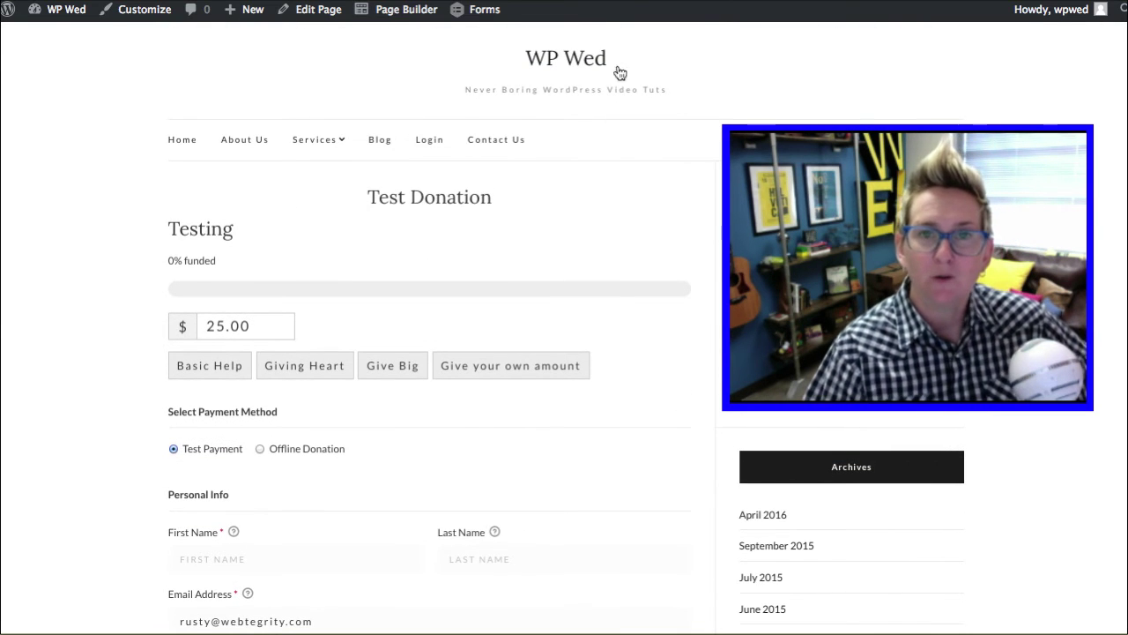
Close the preview, save the "Test Donation" page as a draft and open the Donations settings.
key(ctrl+w)
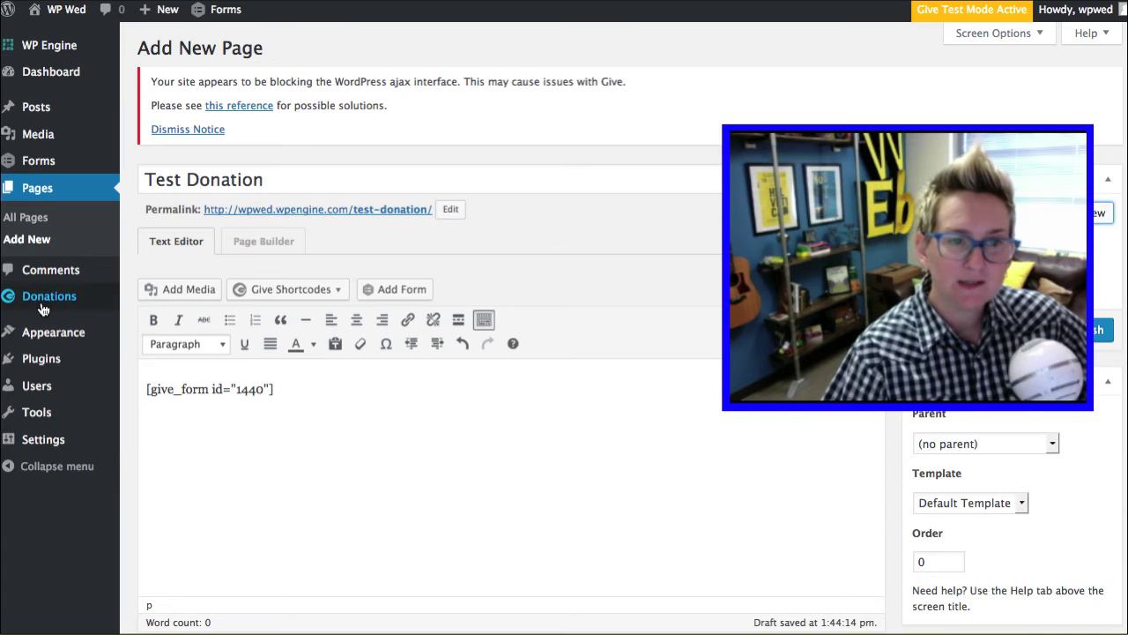
mouse_move(91, 308)
click(160, 410)
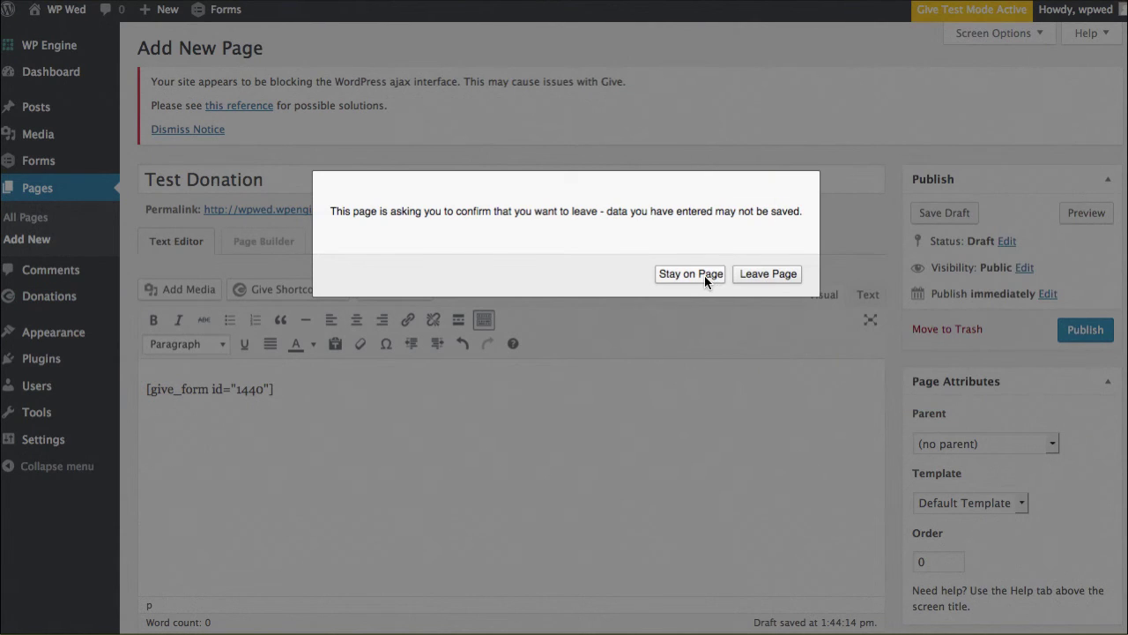
click(691, 274)
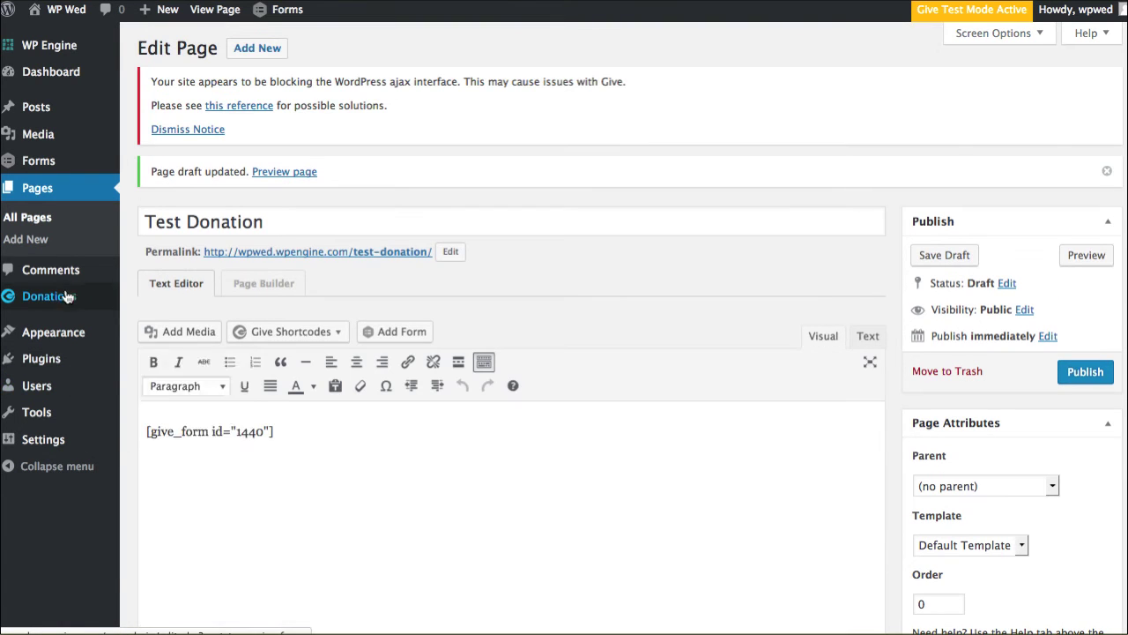
mouse_move(71, 297)
click(138, 408)
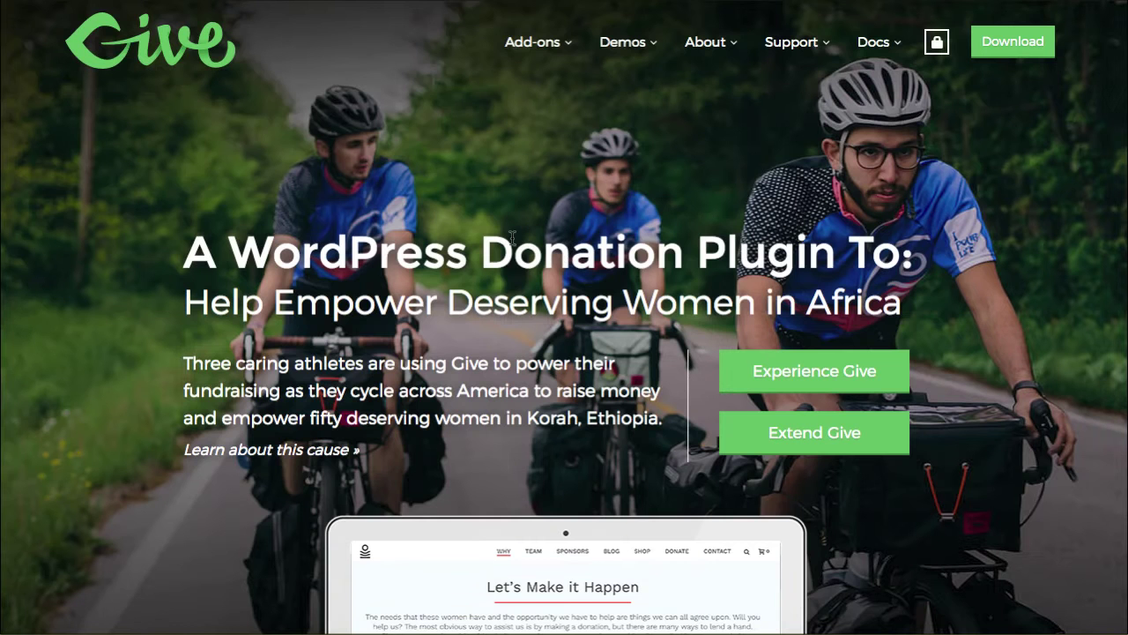
Browse the Featured Add-ons on the Give website, cycling through the available payment gateways and marketing tools.
scroll(398, 262, down, 10)
scroll(399, 266, down, 15)
scroll(398, 267, down, 5)
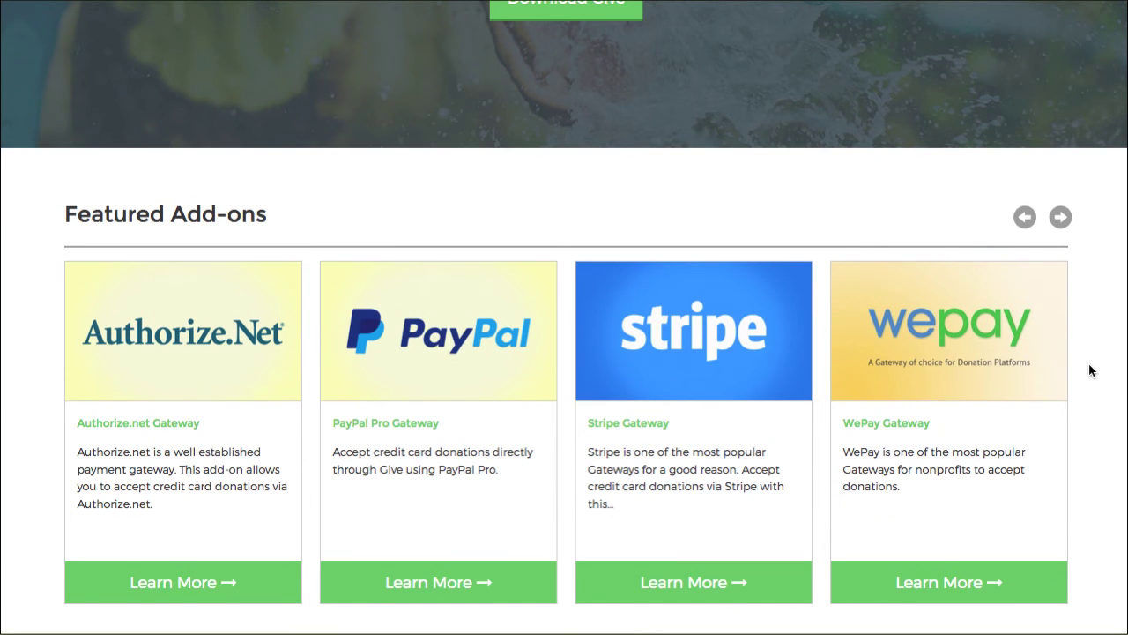
scroll(1092, 353, down, 1)
click(1063, 174)
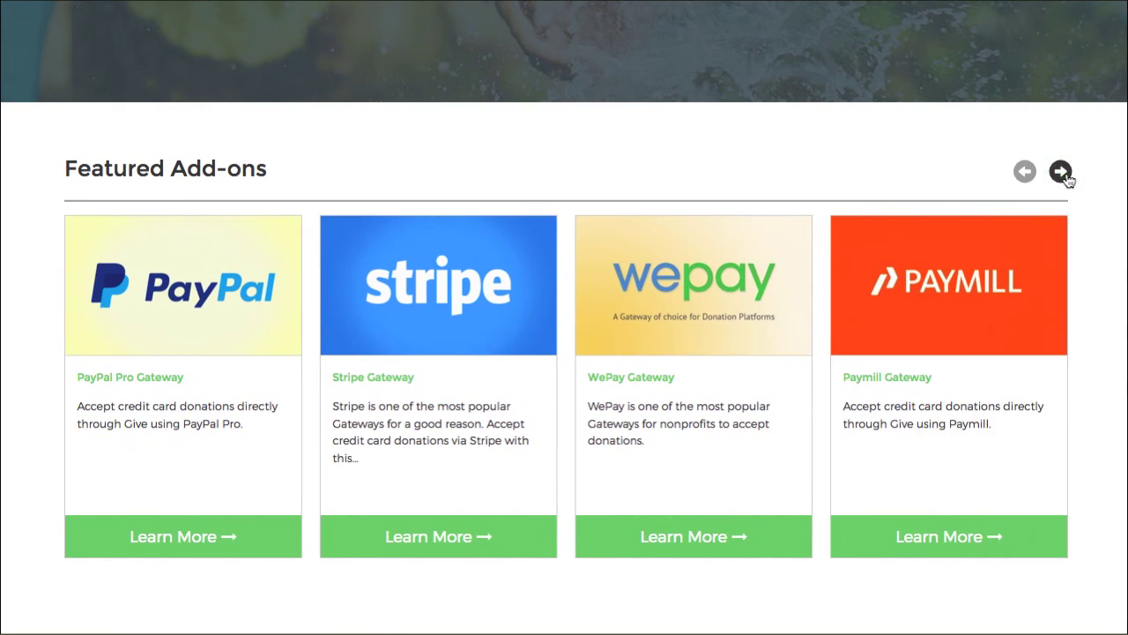
click(1064, 172)
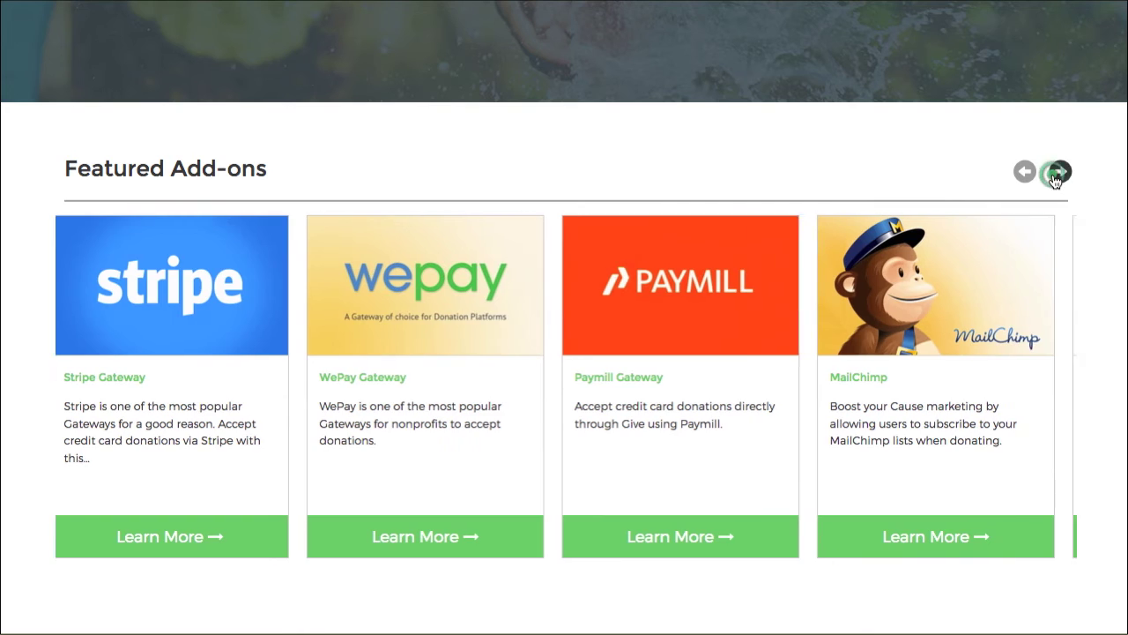
click(1058, 174)
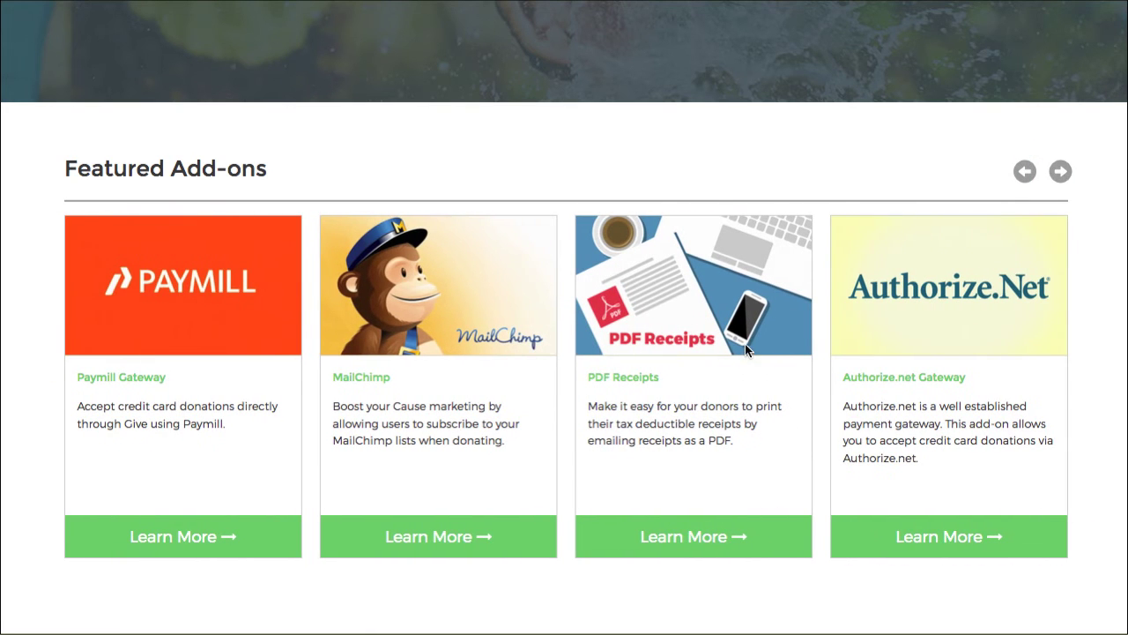
click(1058, 175)
click(1059, 175)
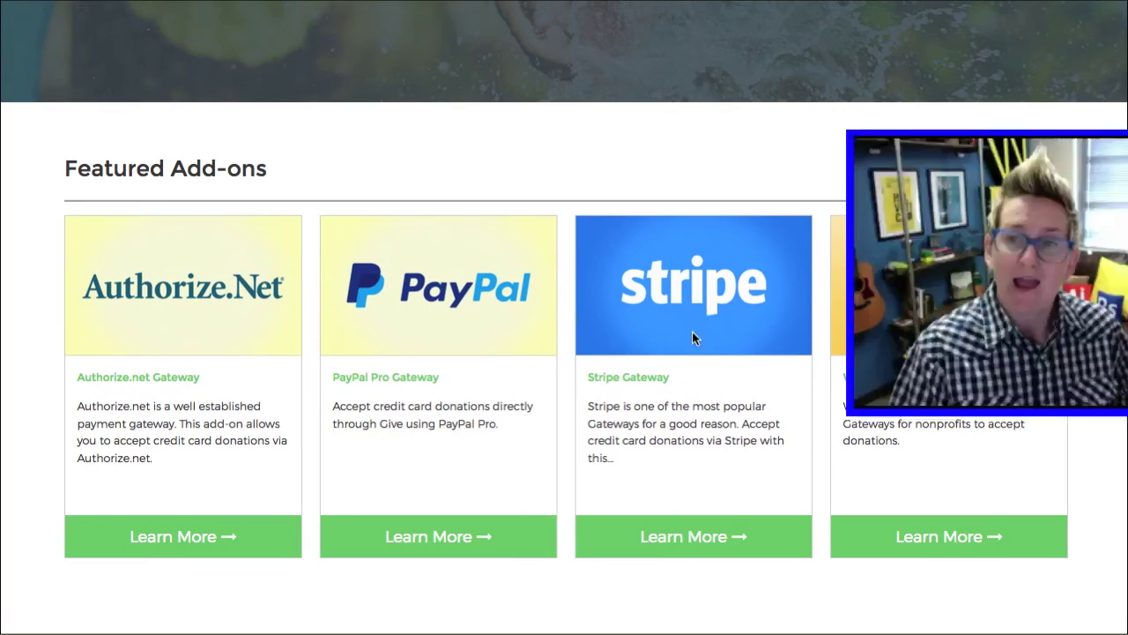
Open the Add-ons for Give catalogue and look over the bundle offer and must-have add-ons.
scroll(830, 301, up, 15)
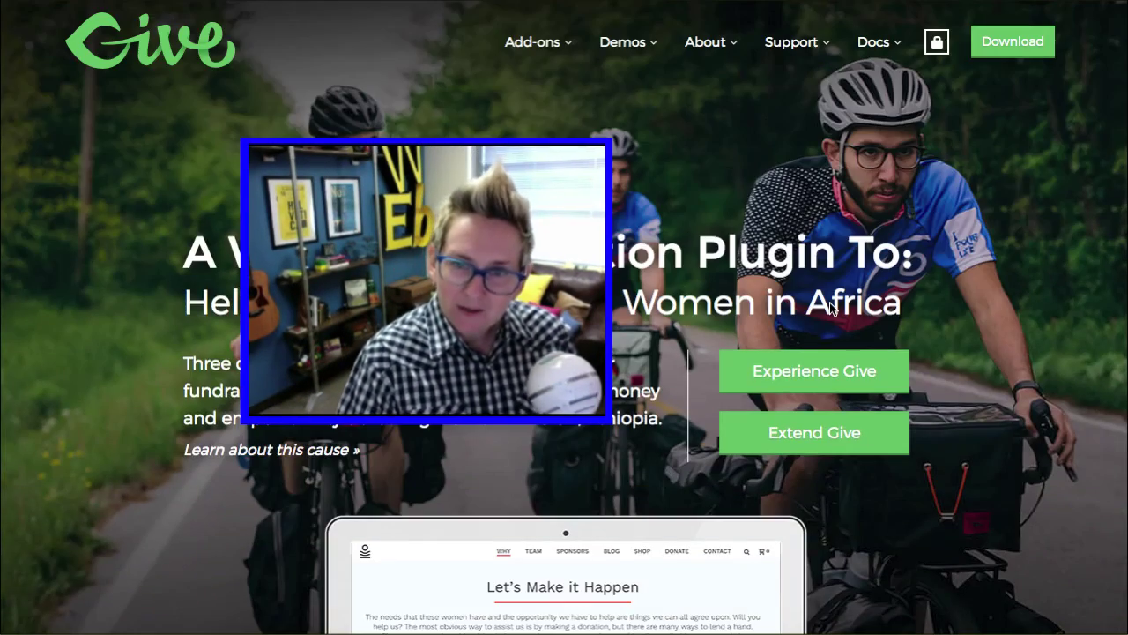
click(562, 52)
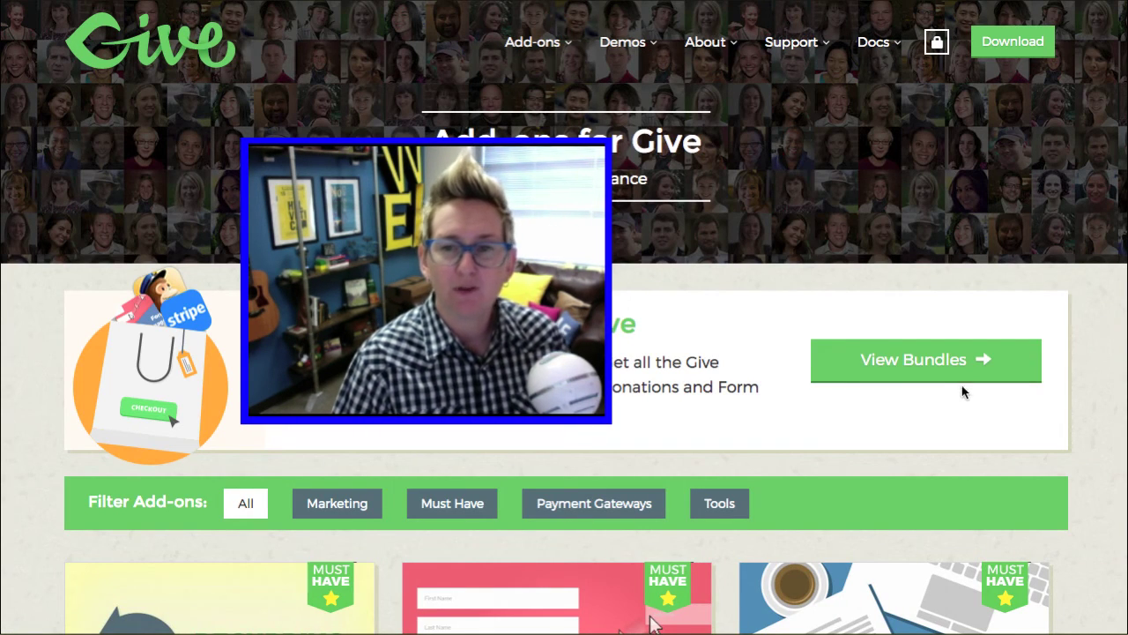
click(964, 392)
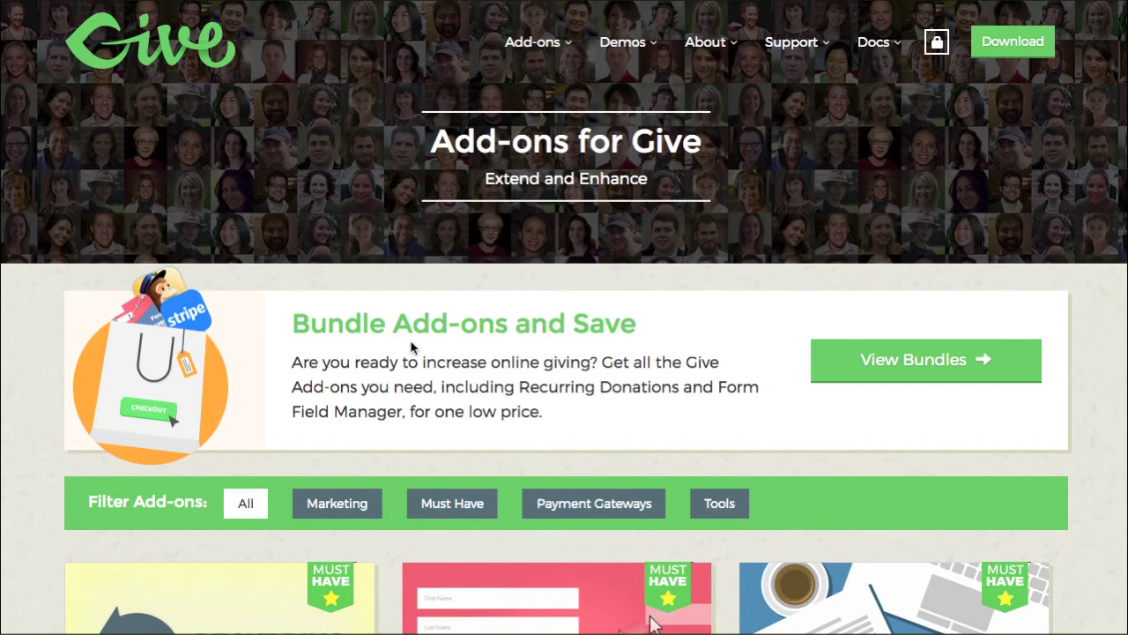
scroll(383, 346, down, 5)
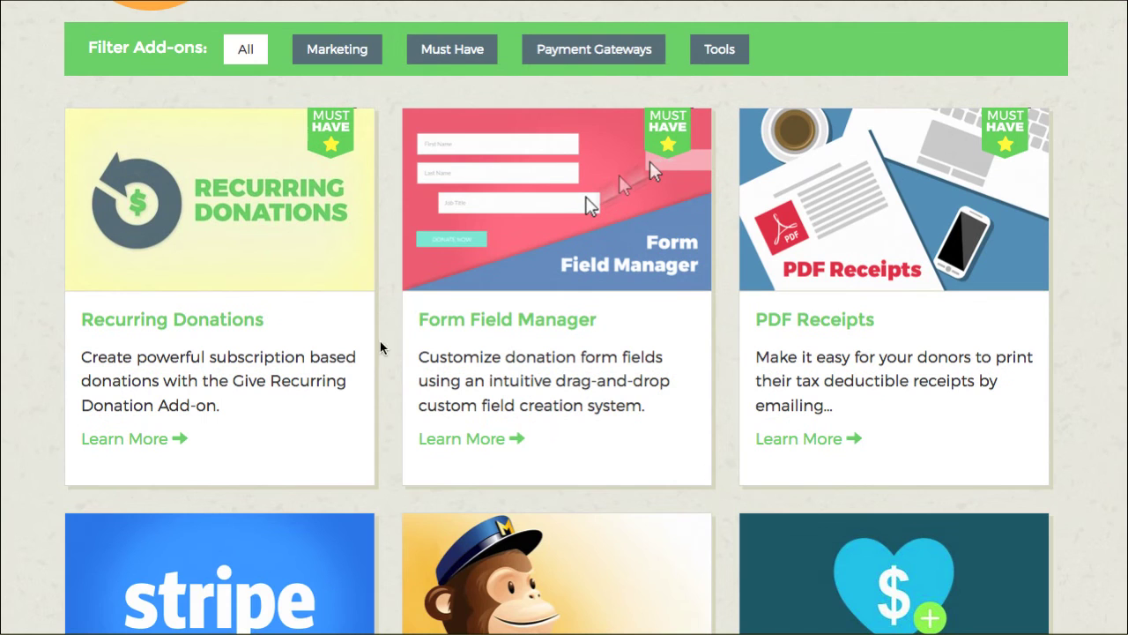
Open the Recurring Donations add-on and review its benefits, form options, reports and custom email features.
click(153, 440)
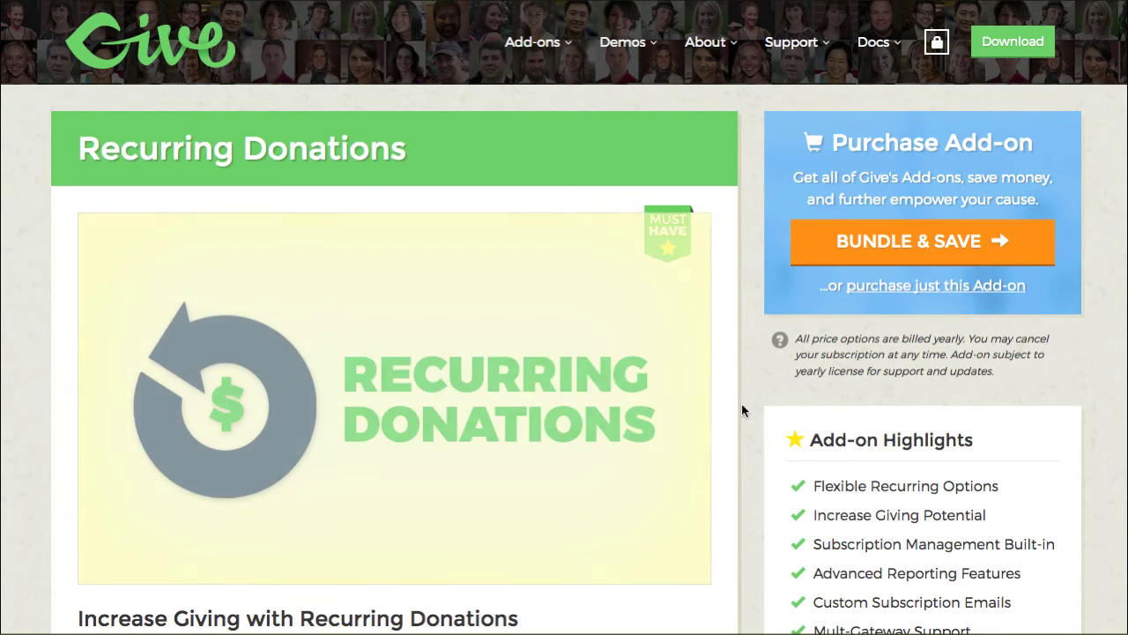
scroll(723, 322, down, 3)
scroll(727, 323, down, 12)
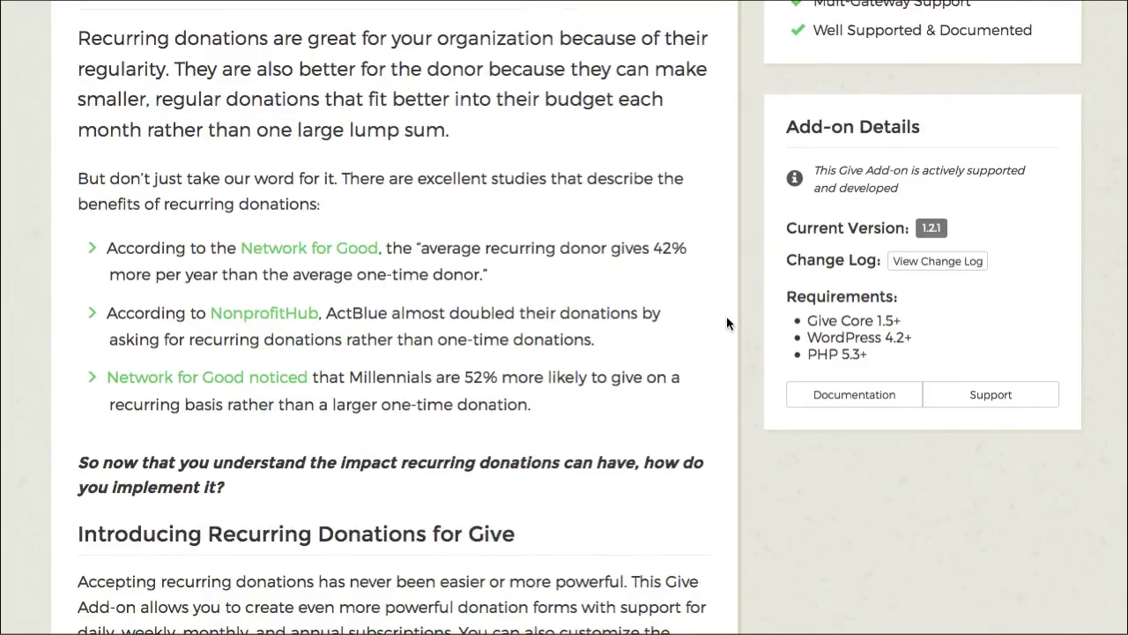
scroll(728, 323, down, 9)
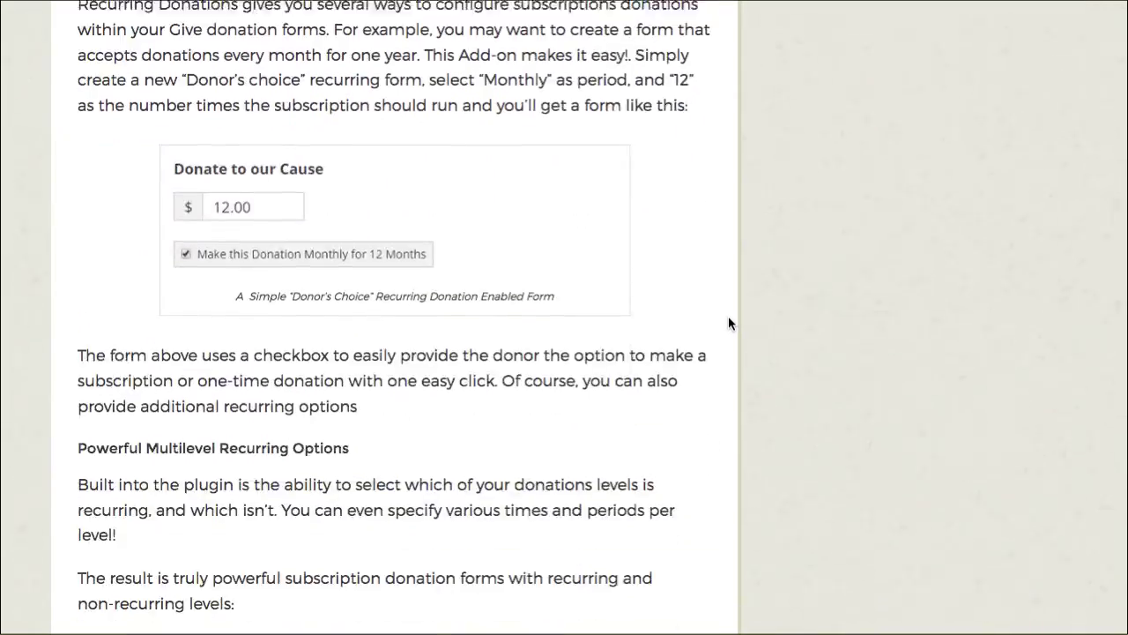
scroll(730, 321, down, 20)
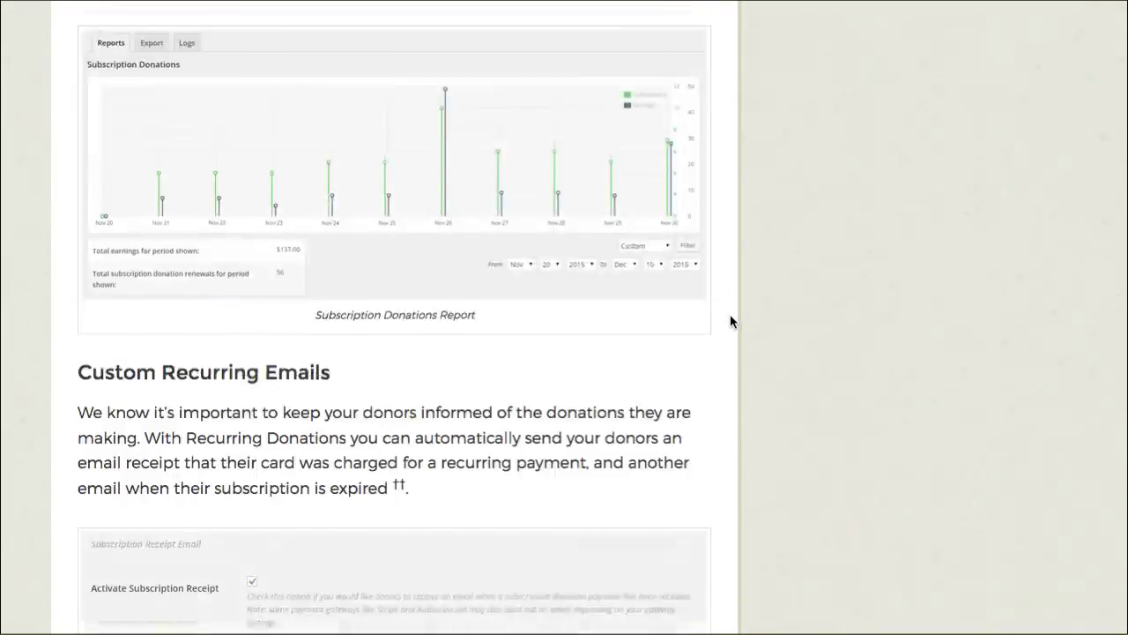
scroll(731, 321, up, 4)
scroll(731, 317, up, 20)
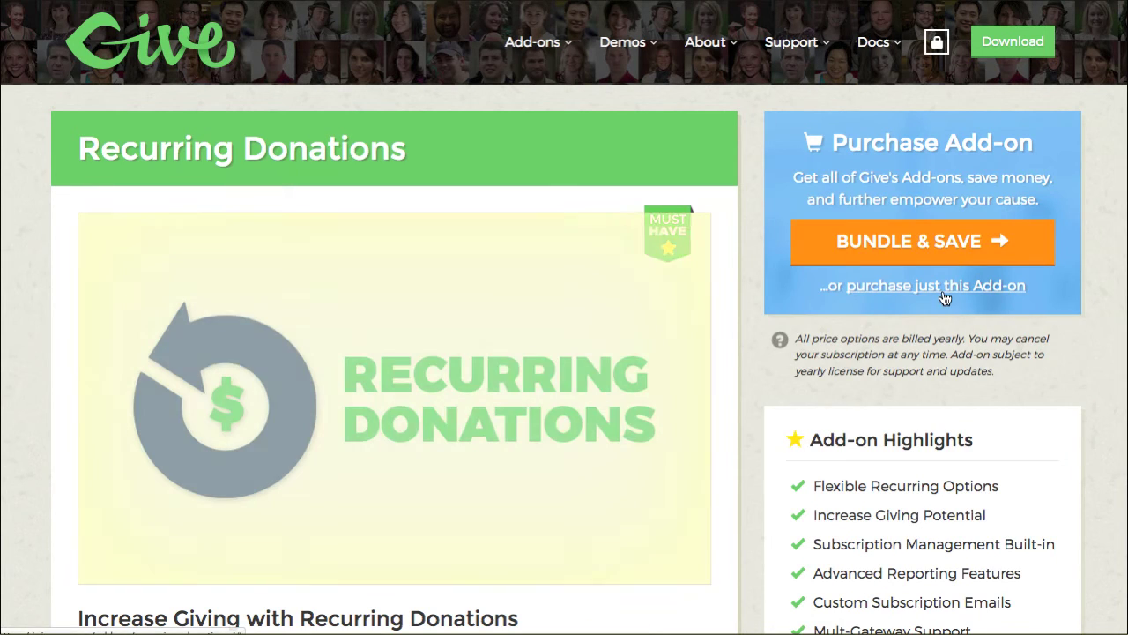
Show the license options for purchasing only the Recurring Donations add-on, and compare them with the add-on bundle plans.
click(934, 282)
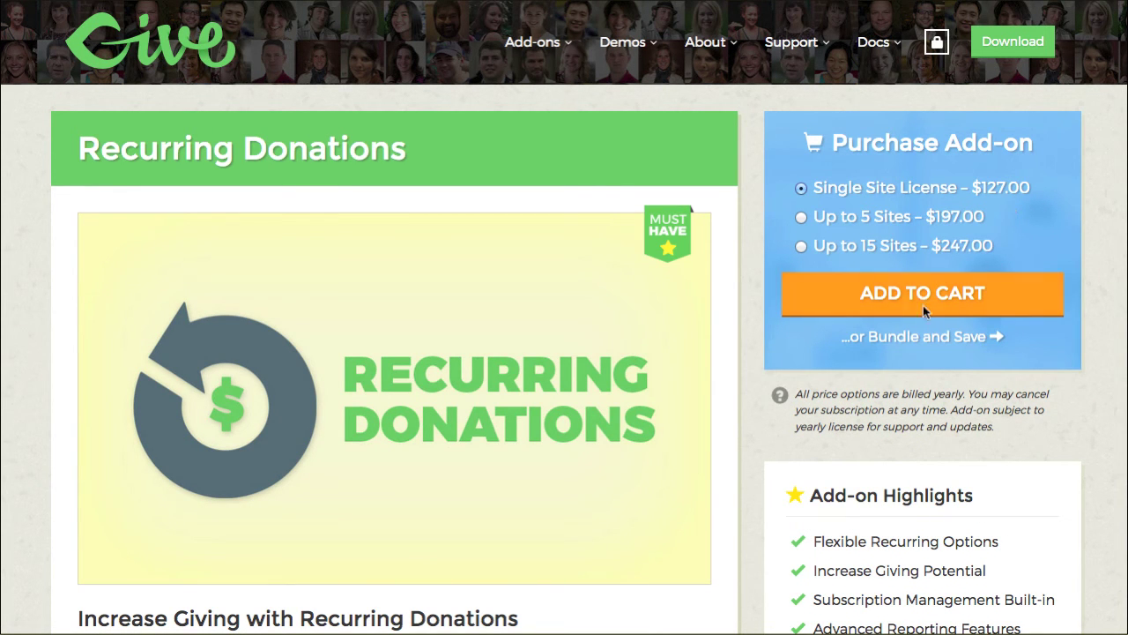
click(897, 344)
scroll(373, 378, down, 2)
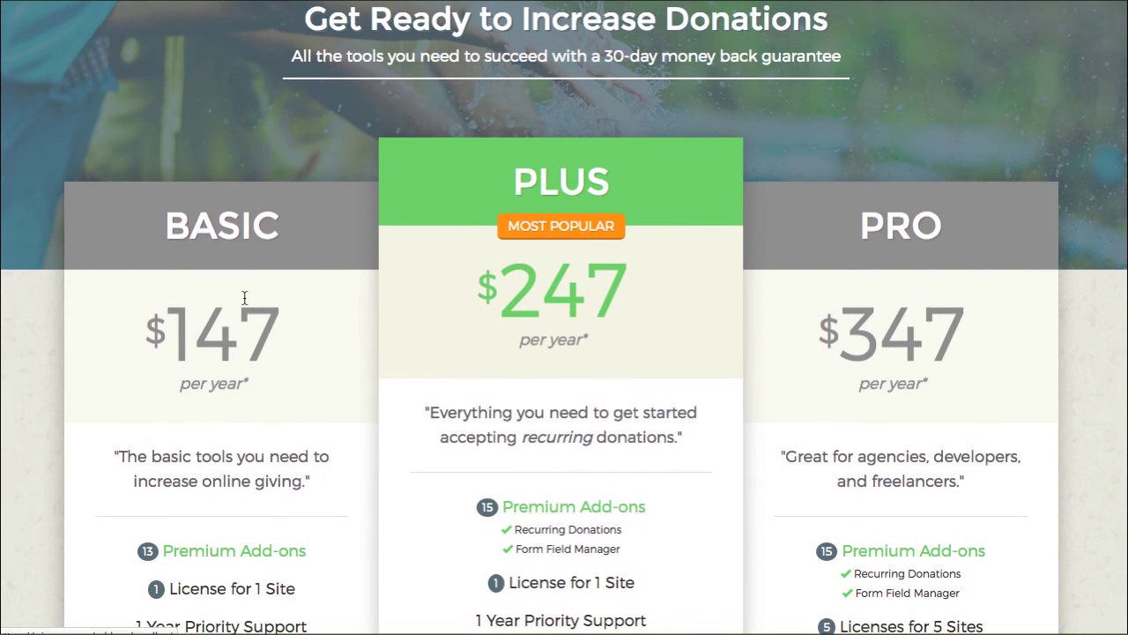
Compare what the Basic, Plus and Pro bundles include, and look over the pricing notes and licensing questions below them.
scroll(193, 428, down, 1)
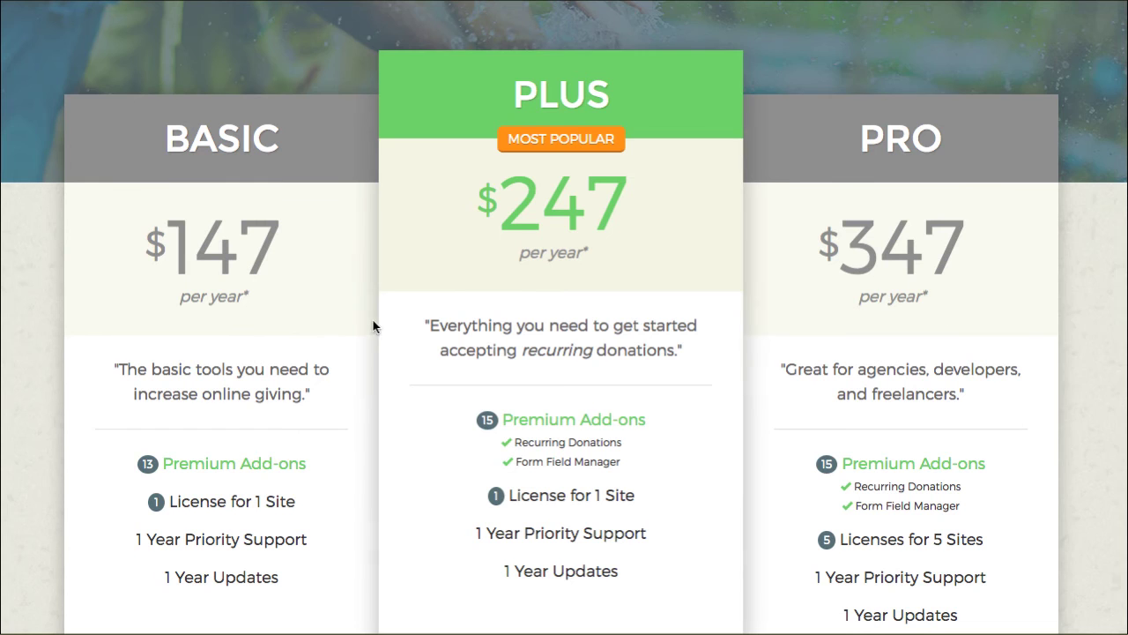
scroll(381, 319, down, 1)
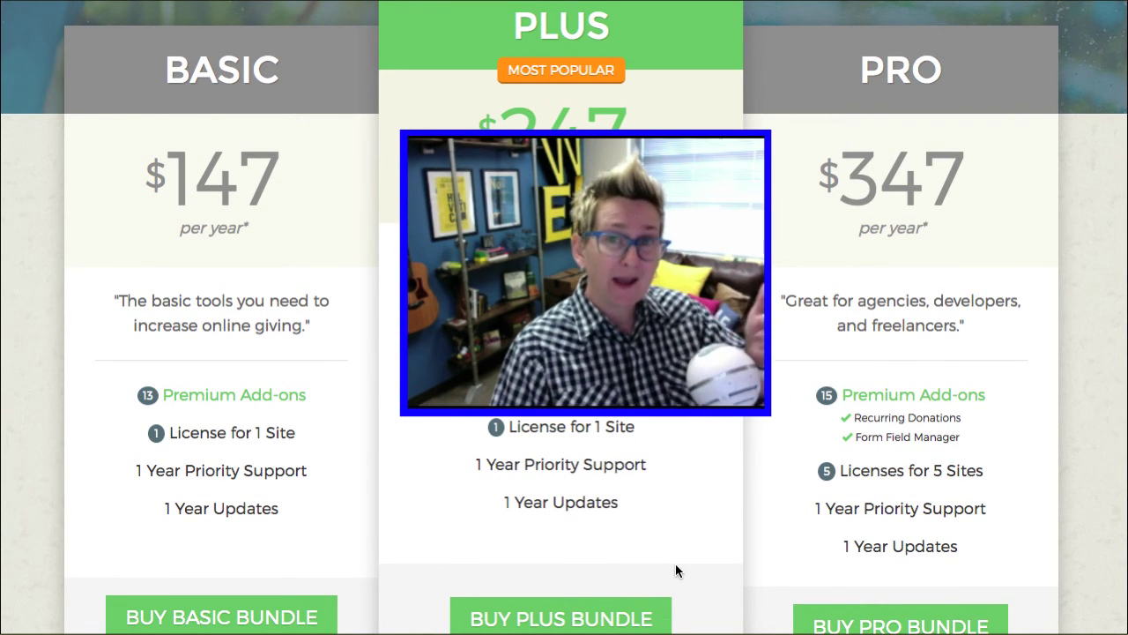
scroll(683, 546, down, 1)
scroll(683, 544, down, 5)
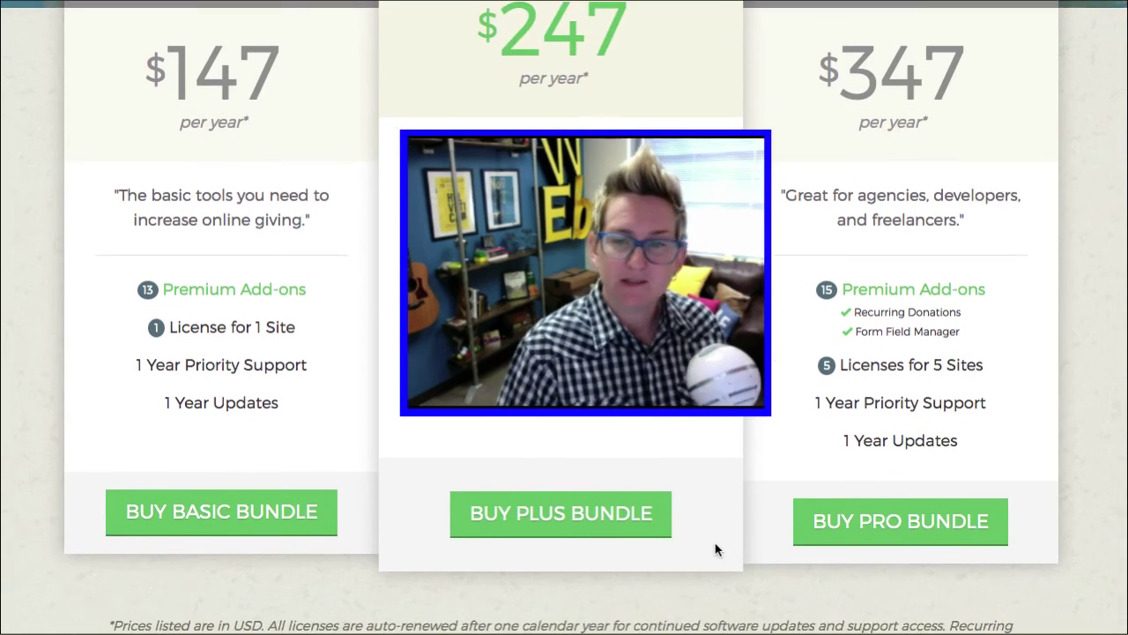
scroll(751, 544, down, 3)
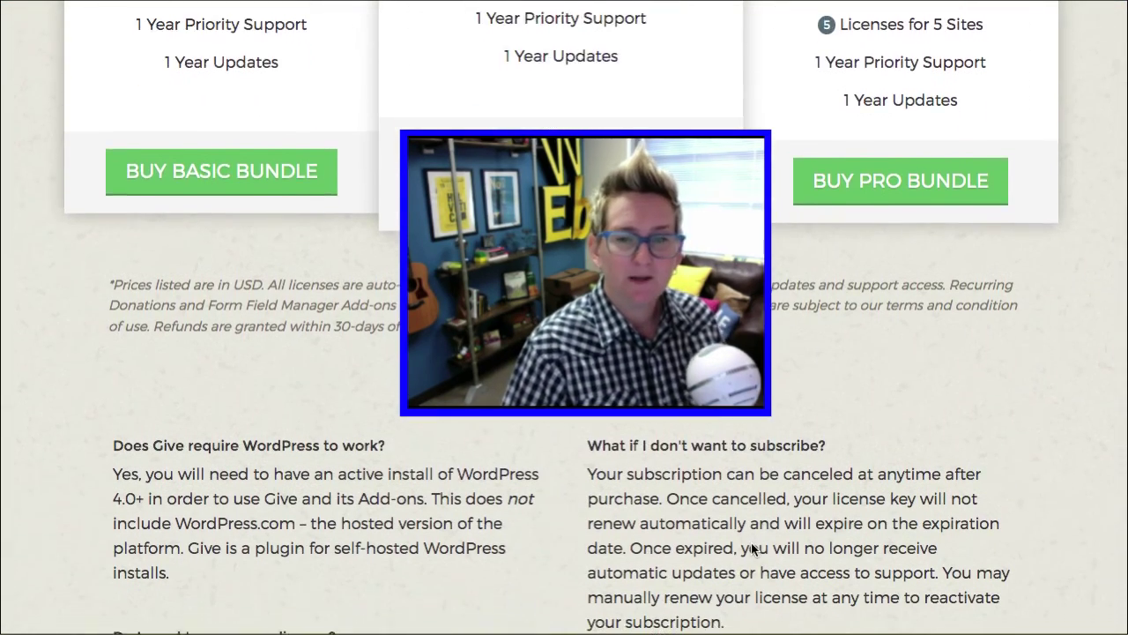
scroll(749, 543, down, 2)
scroll(750, 543, down, 2)
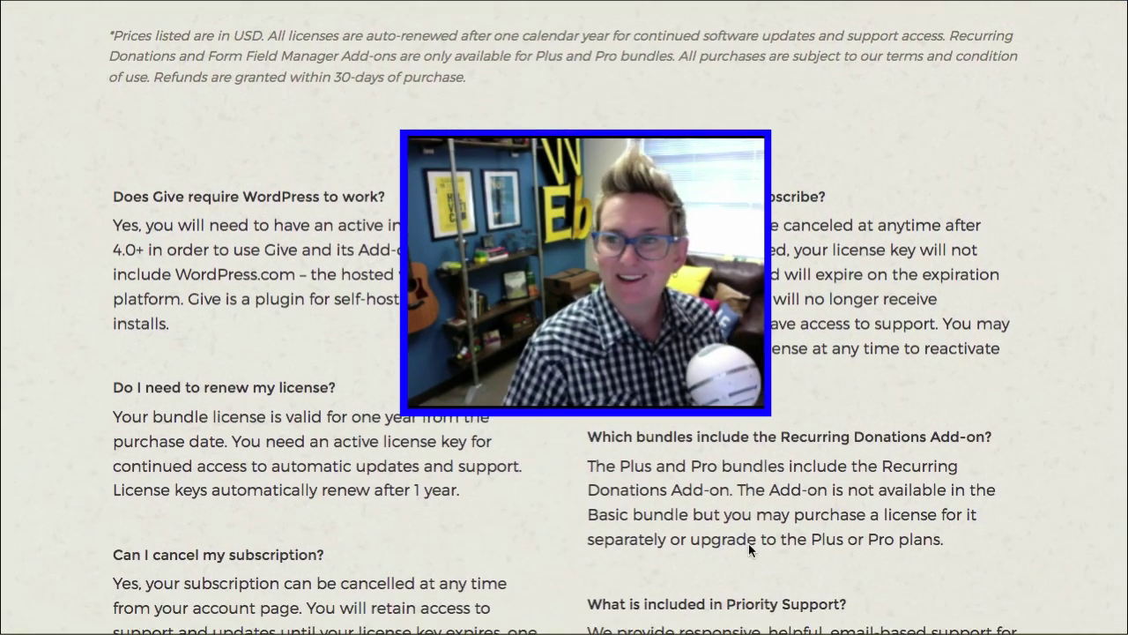
scroll(746, 544, down, 1)
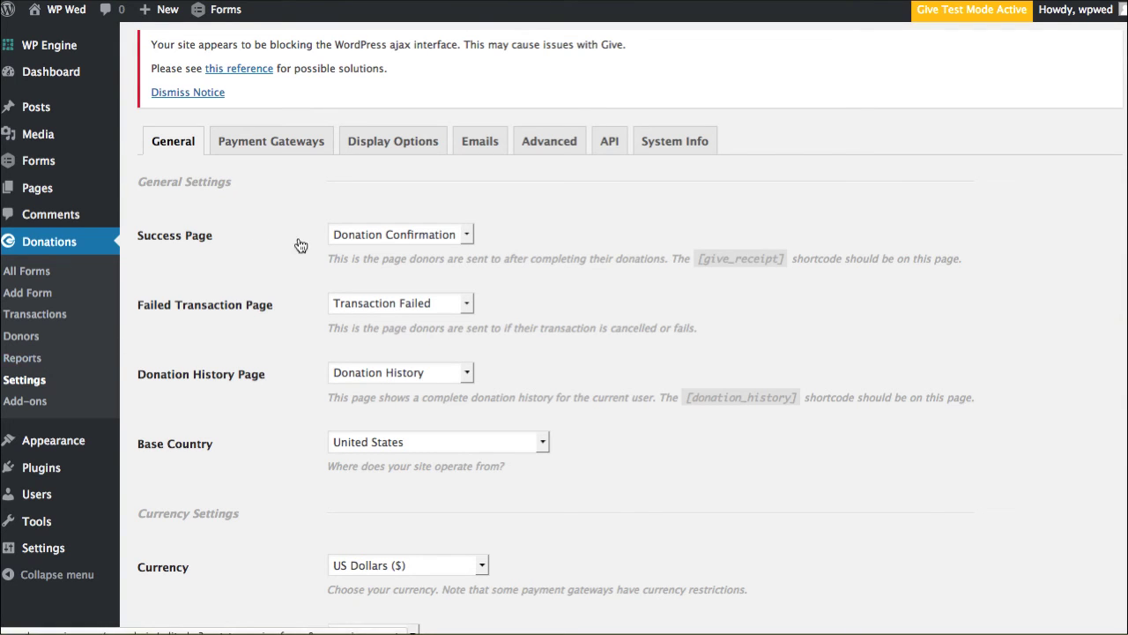
Review Give's General settings, including the available success pages, the base country and the currency formatting options.
click(361, 236)
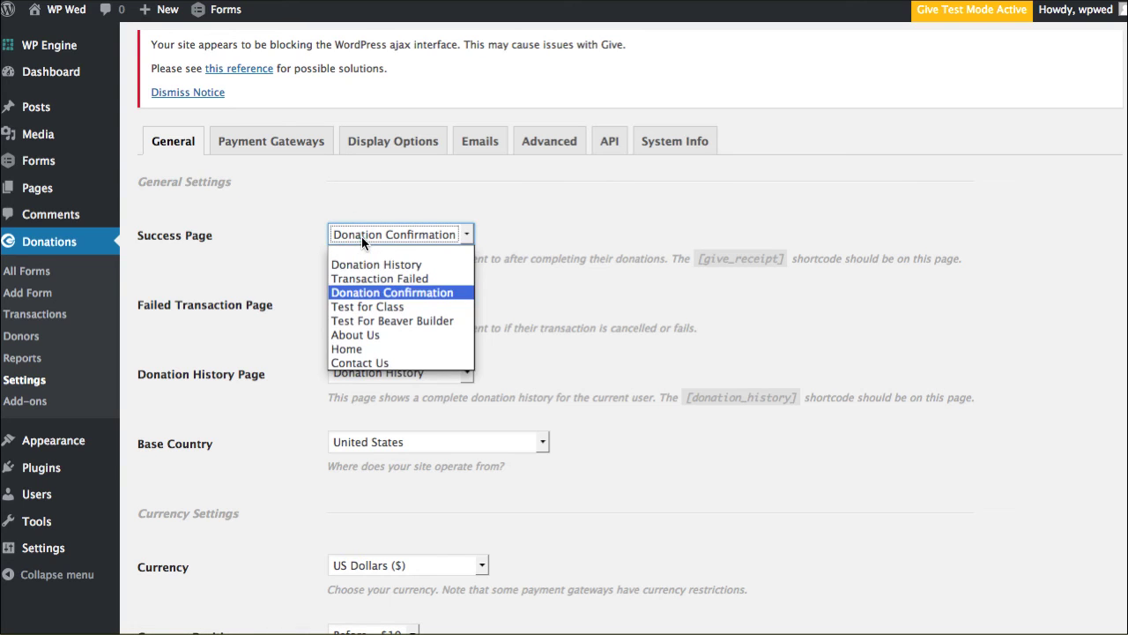
click(362, 237)
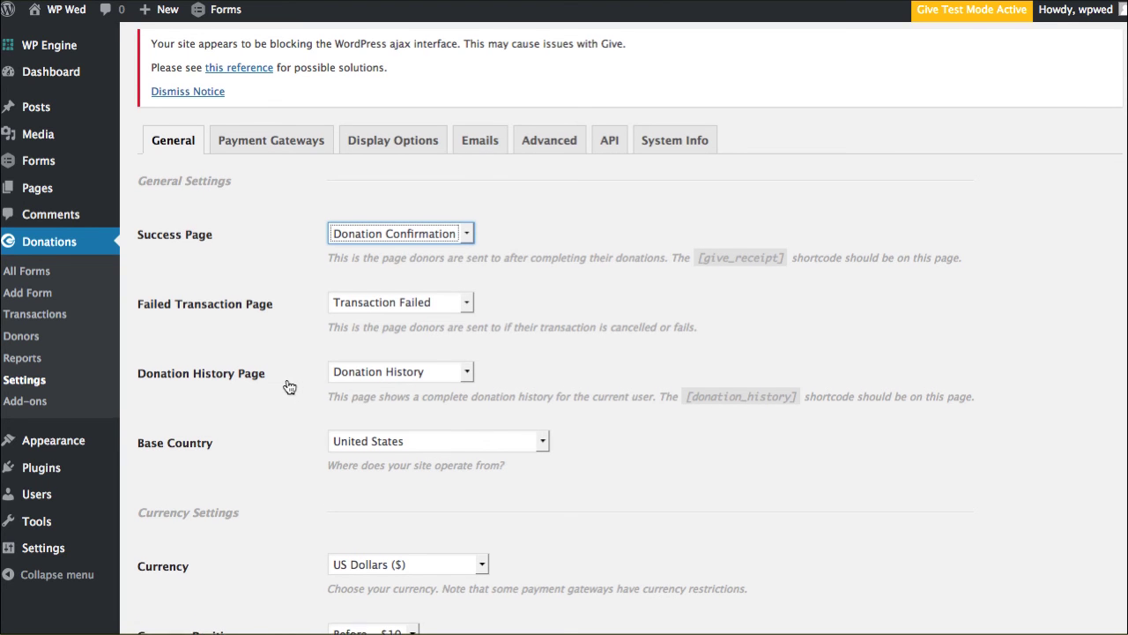
scroll(288, 386, down, 3)
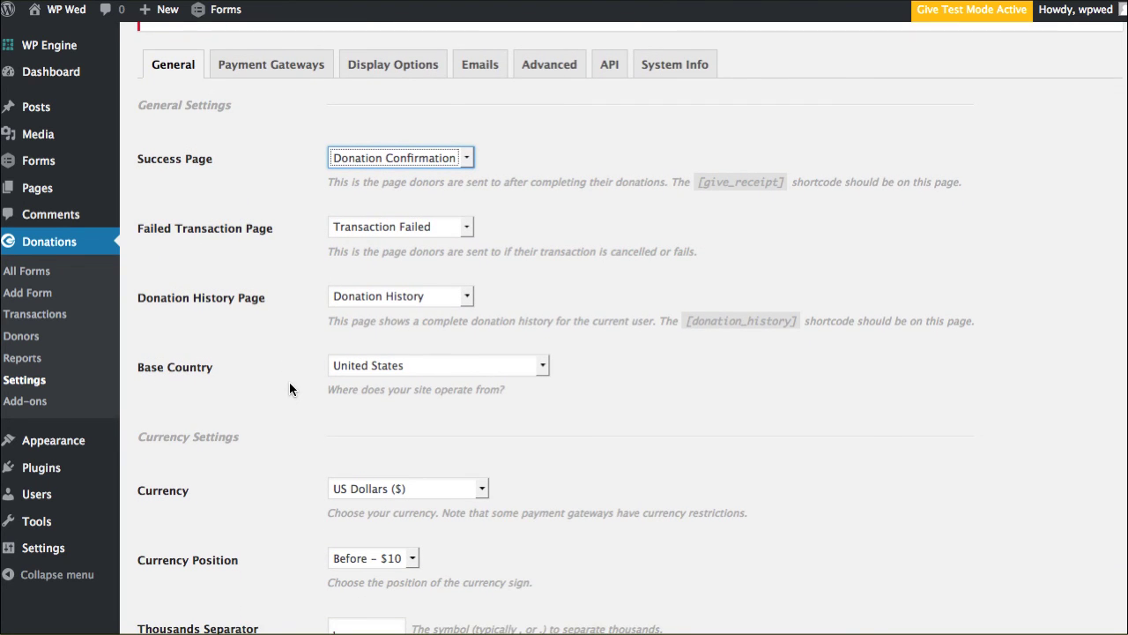
scroll(289, 389, down, 5)
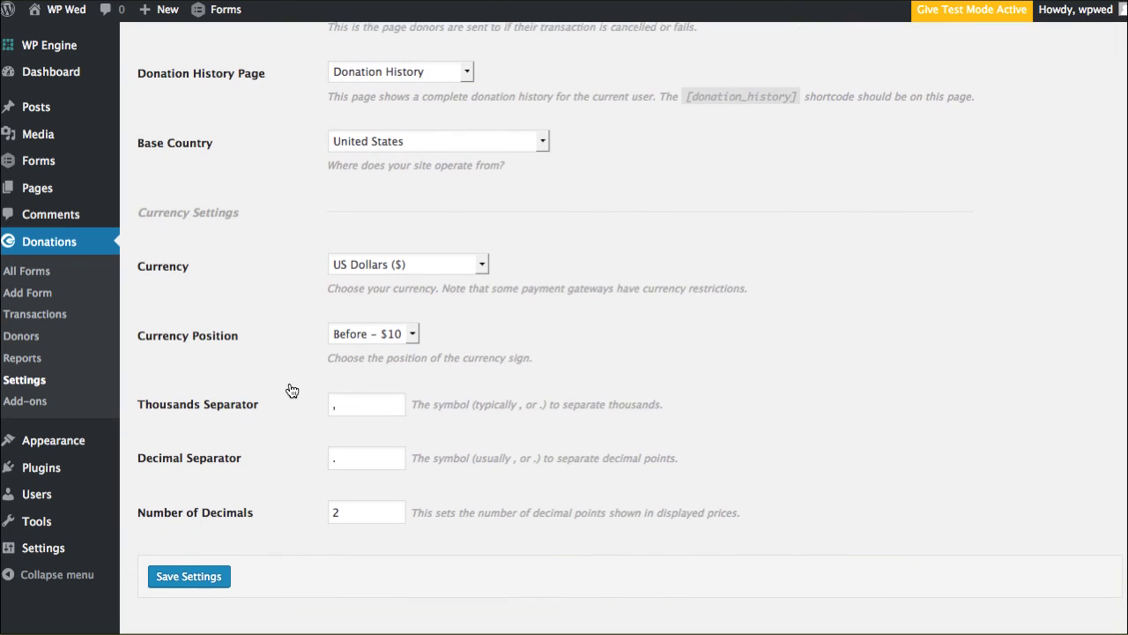
scroll(300, 298, up, 7)
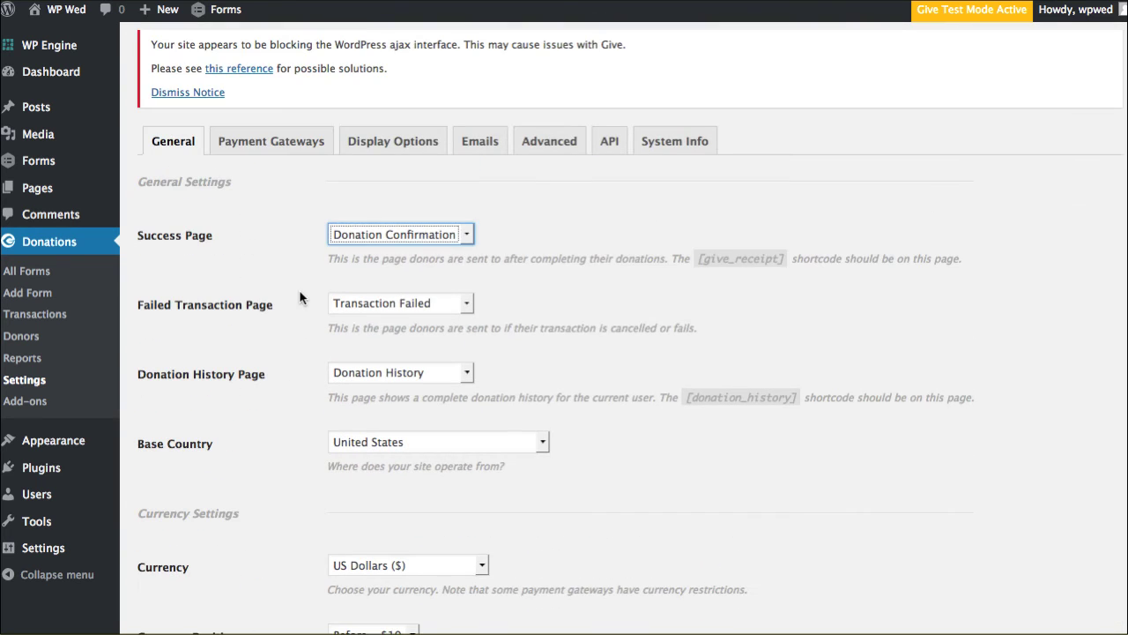
In Give's payment gateway settings, enable PayPal Standard and disable Test Payment and Offline Donation.
click(288, 146)
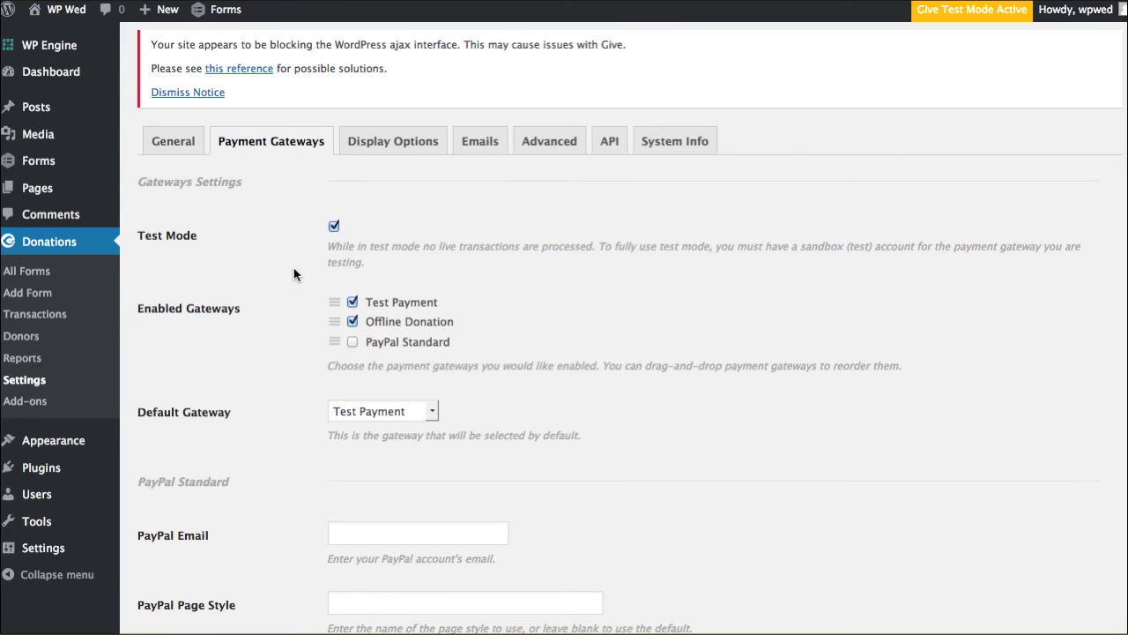
click(354, 343)
click(352, 302)
click(351, 321)
Look through the PayPal Standard fields, starting with the PayPal email, and the offline donation and email instructions.
scroll(384, 389, down, 5)
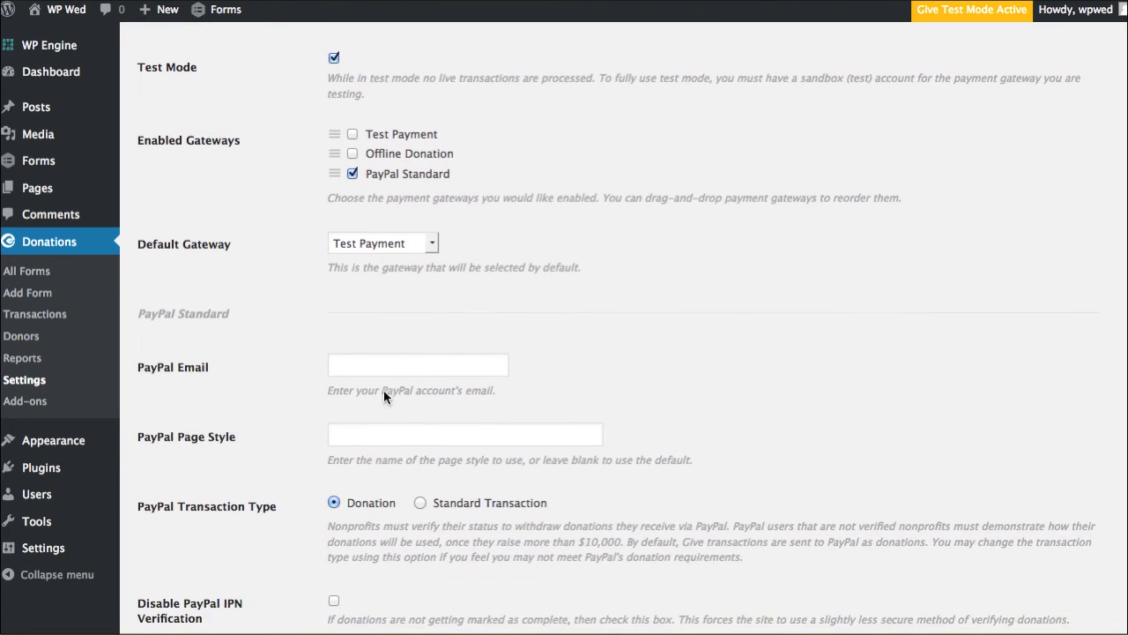
click(397, 355)
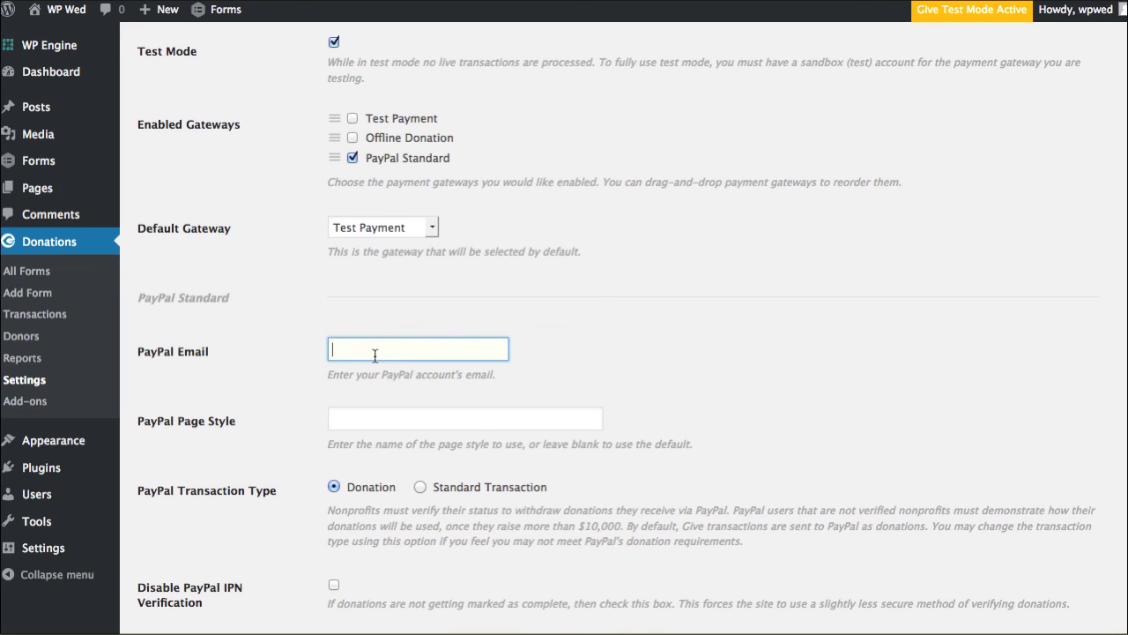
scroll(361, 355, down, 2)
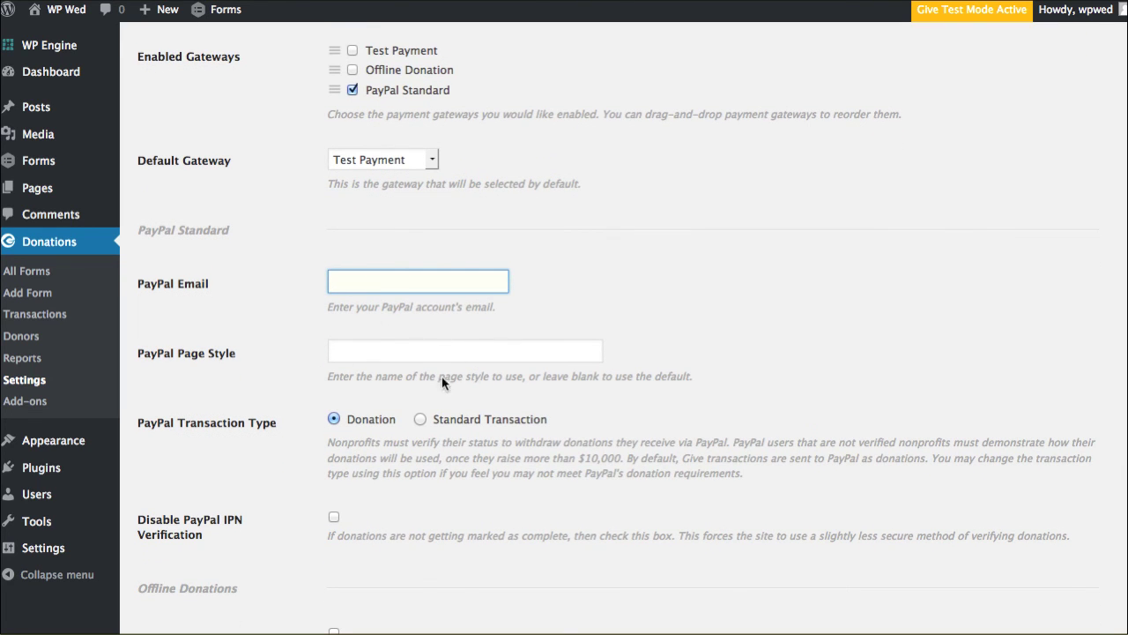
scroll(418, 353, down, 11)
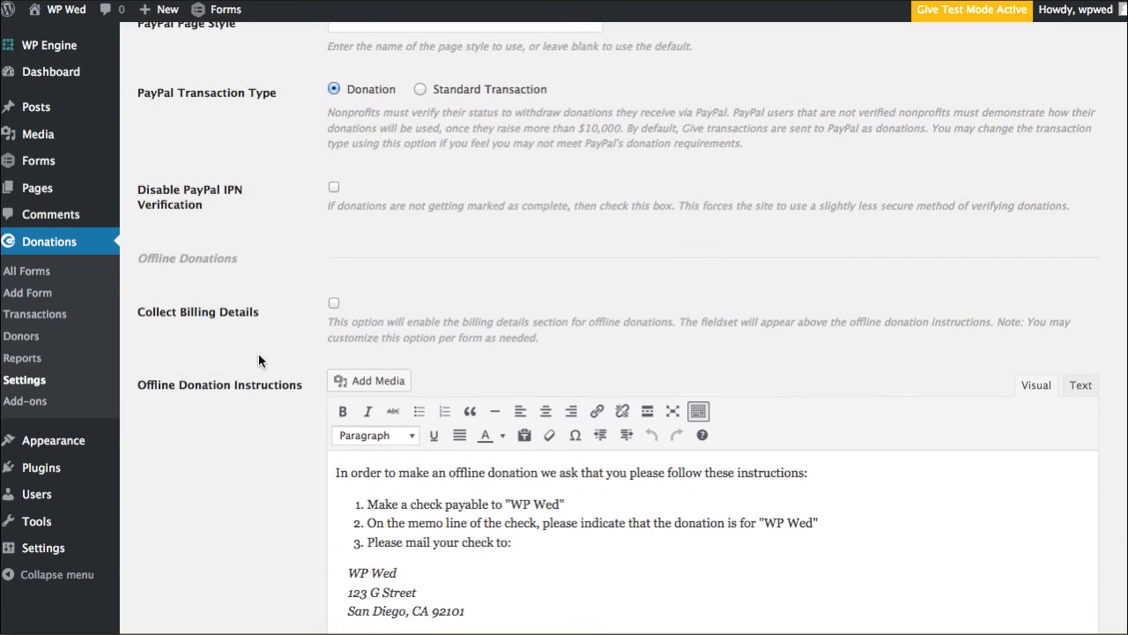
scroll(279, 353, down, 8)
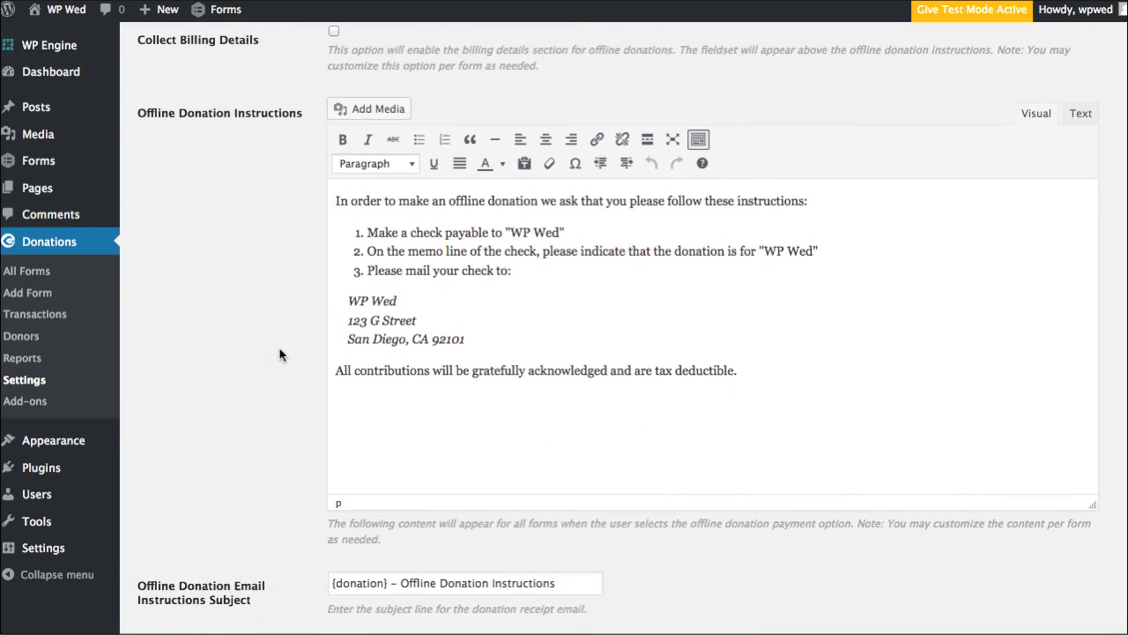
scroll(279, 349, down, 9)
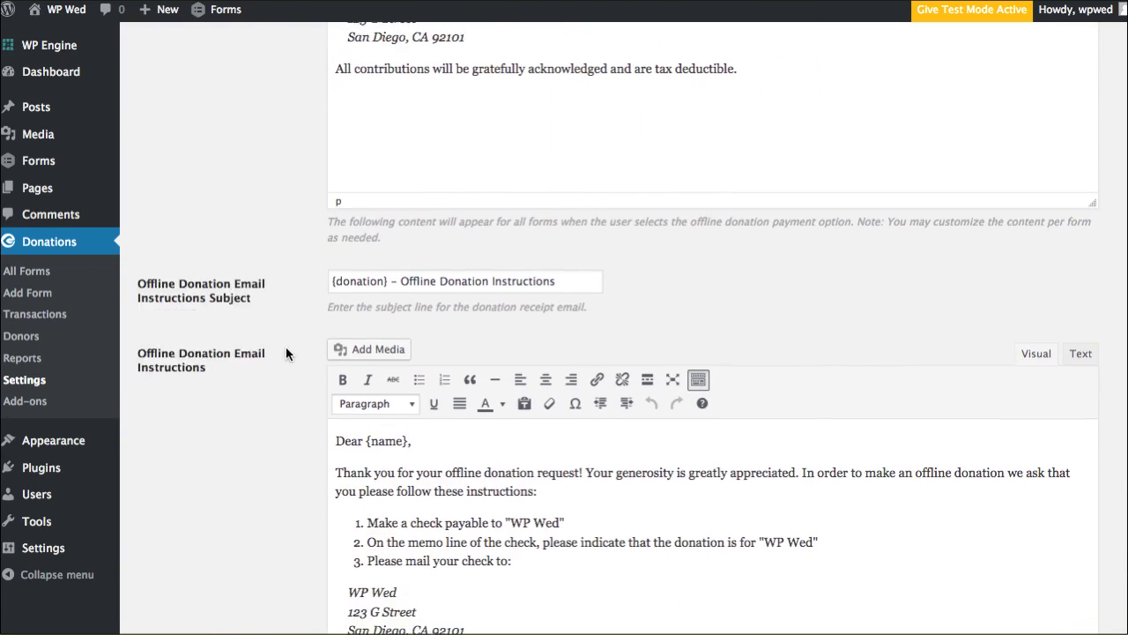
scroll(285, 354, down, 4)
scroll(285, 353, up, 20)
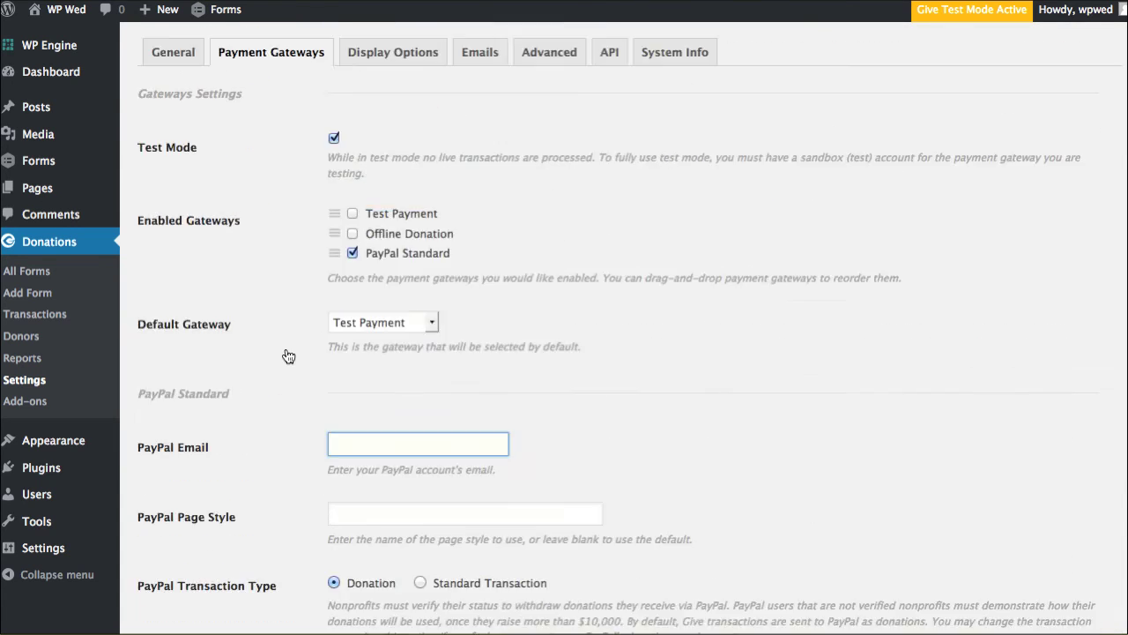
click(406, 143)
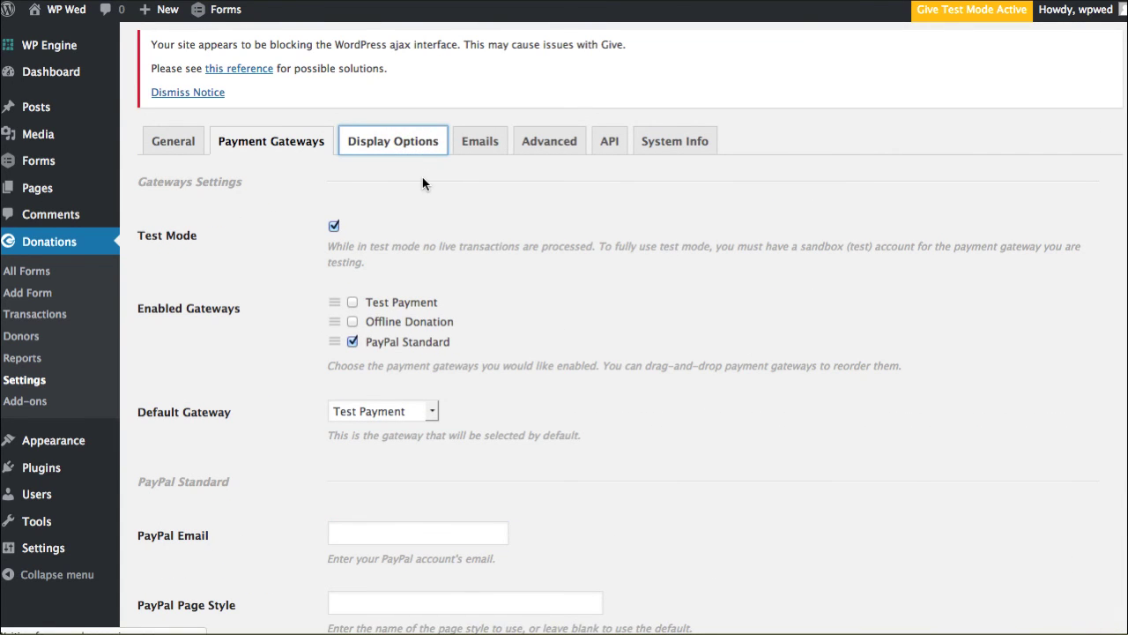
click(488, 153)
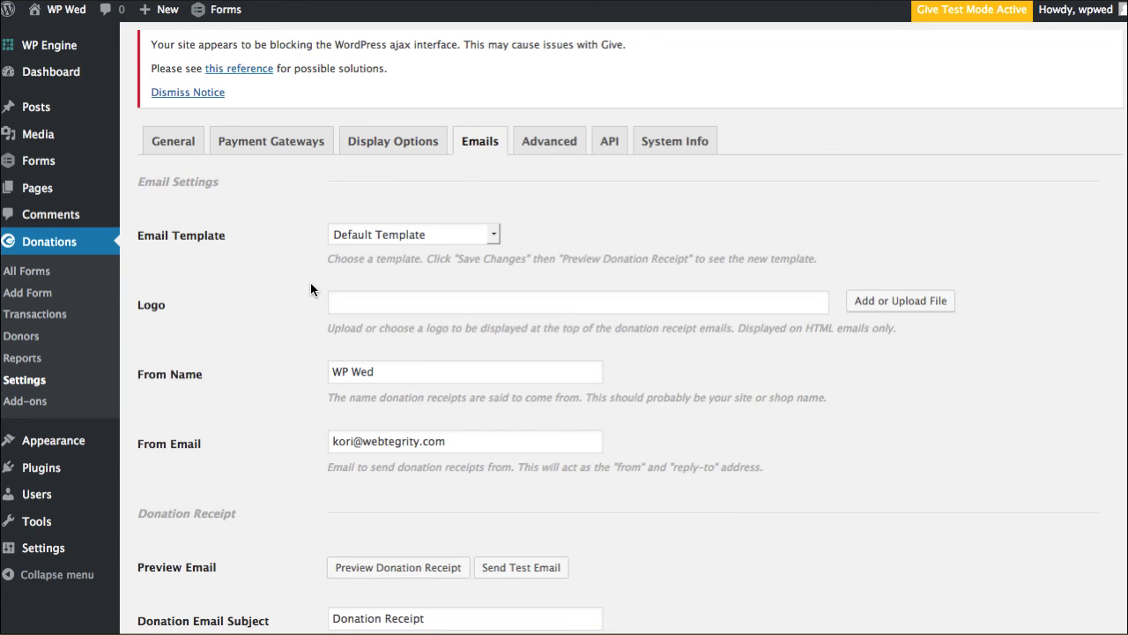
scroll(269, 279, down, 4)
scroll(270, 288, down, 5)
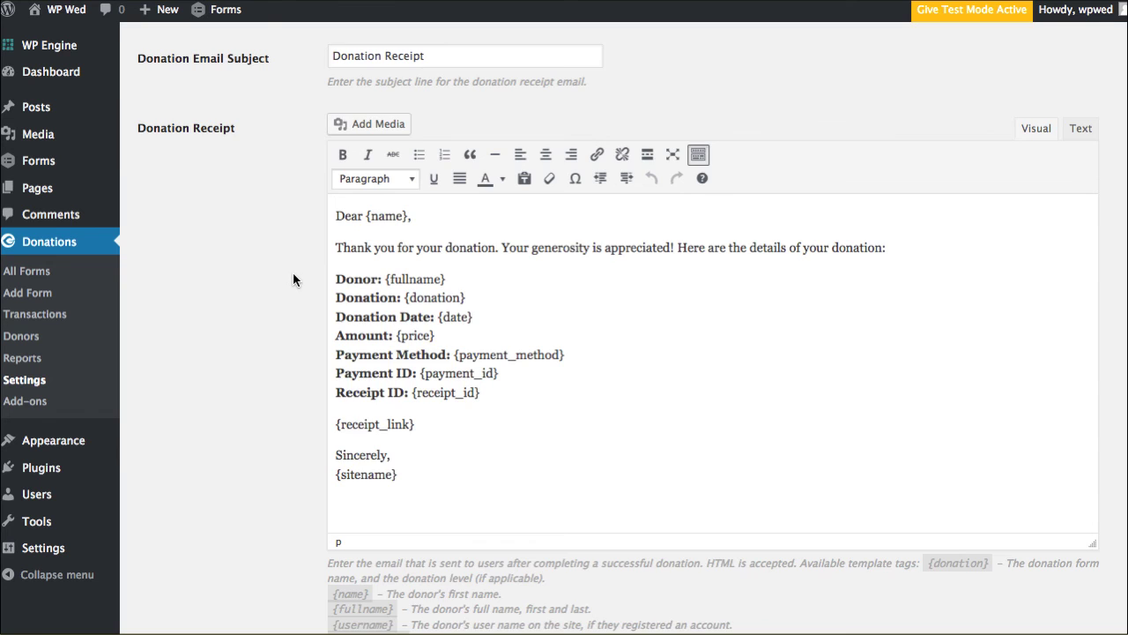
scroll(291, 273, down, 15)
scroll(277, 269, up, 9)
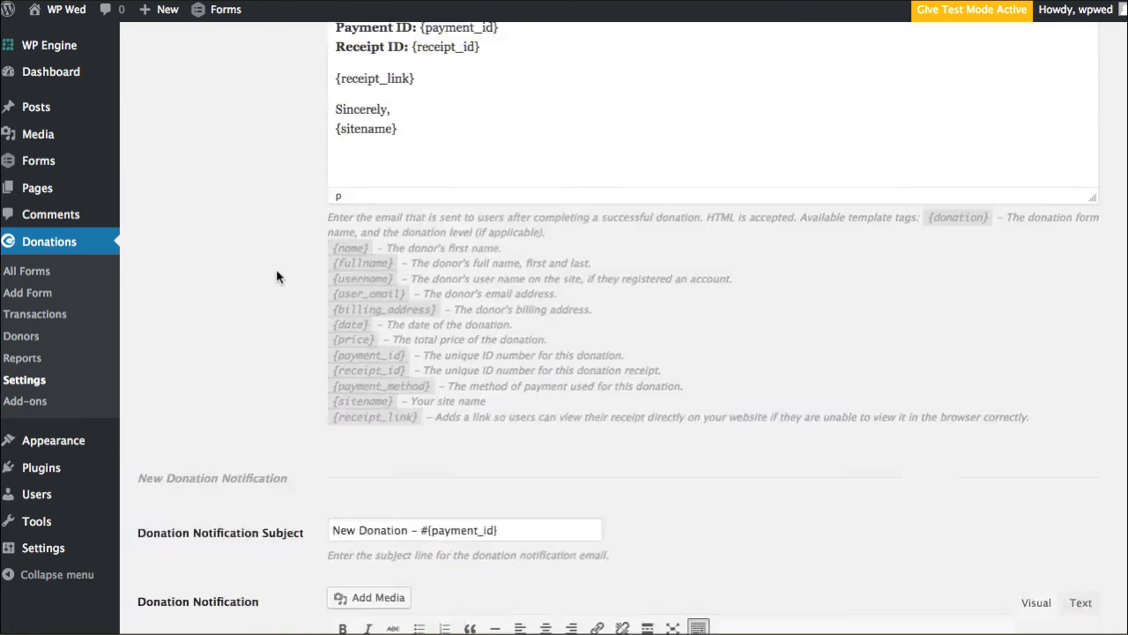
scroll(276, 269, up, 15)
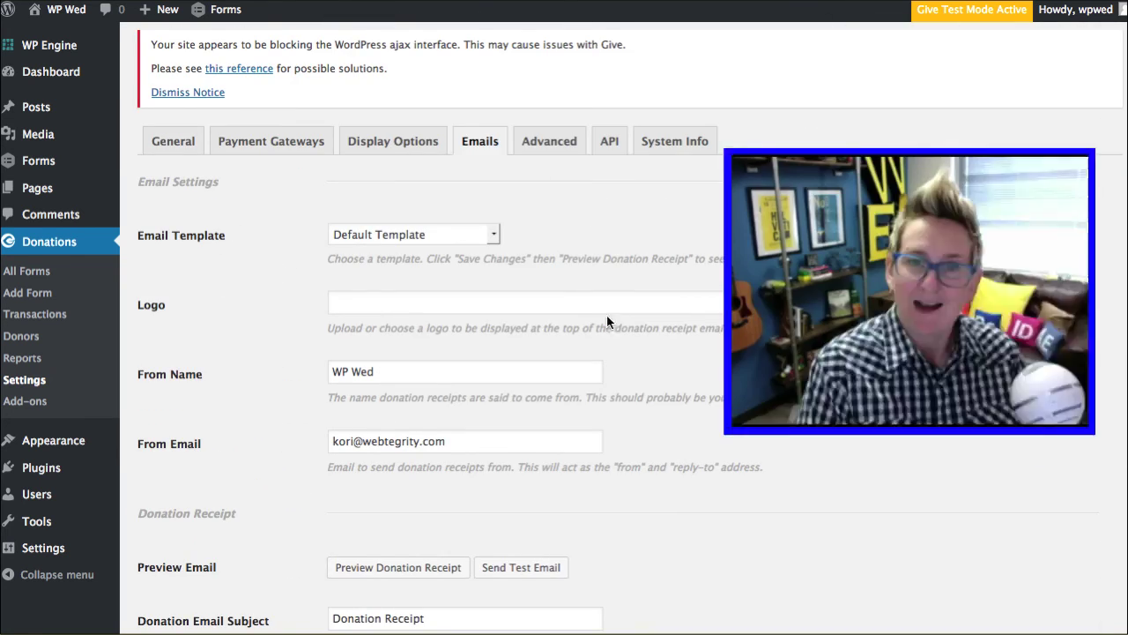